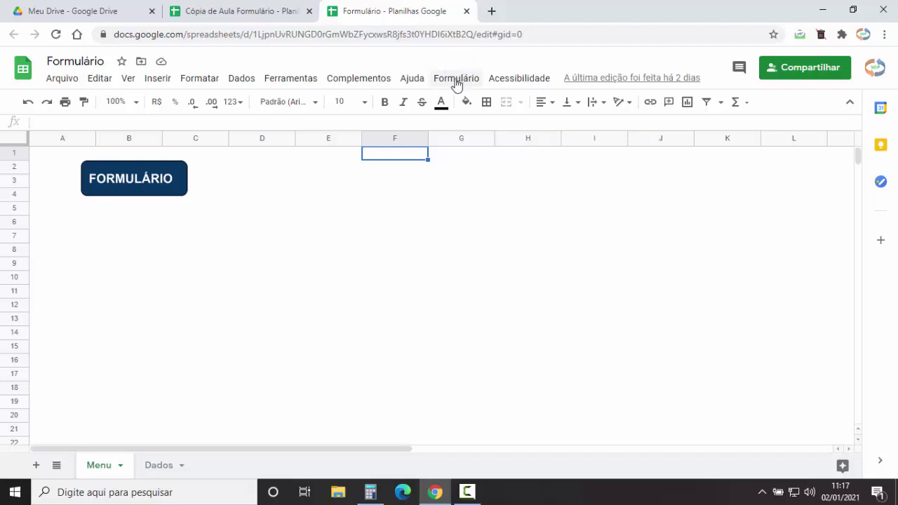
Test the Formulário menu's Abrir form, then reopen and dismiss the menu twice.
left_click(455, 82)
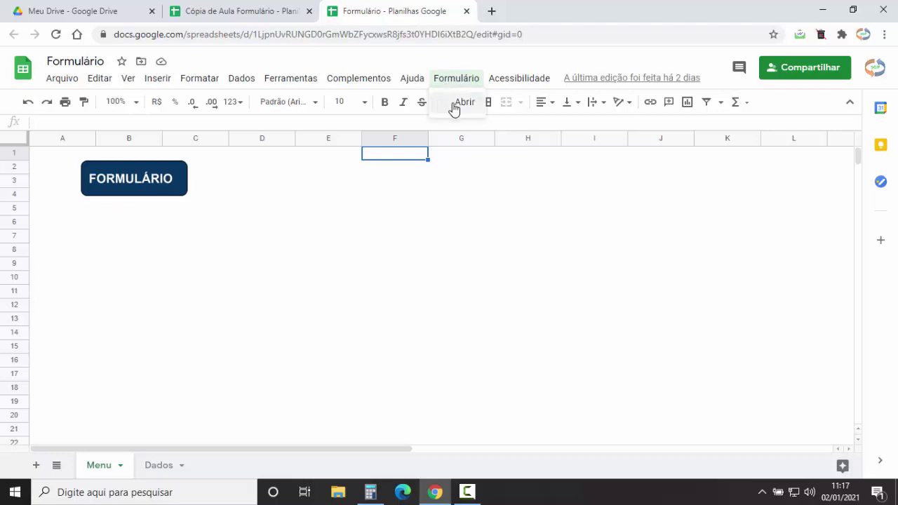
left_click(455, 107)
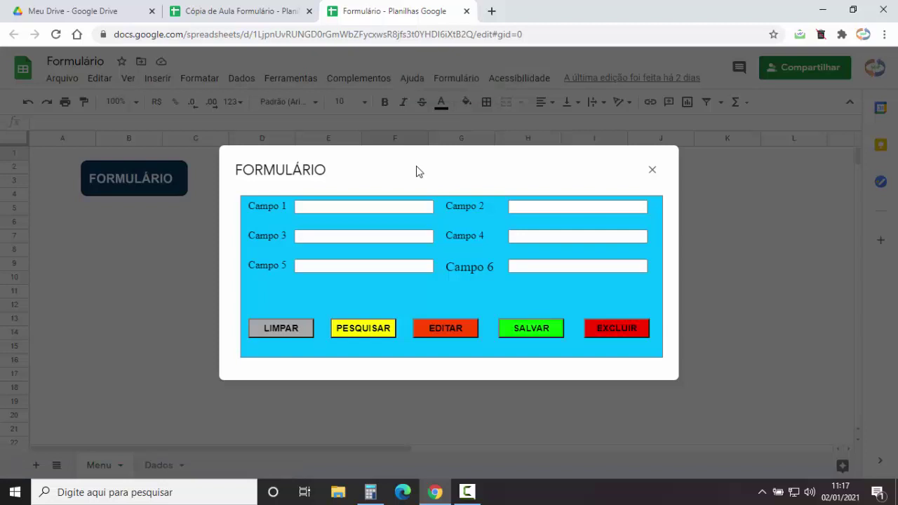
left_click(651, 170)
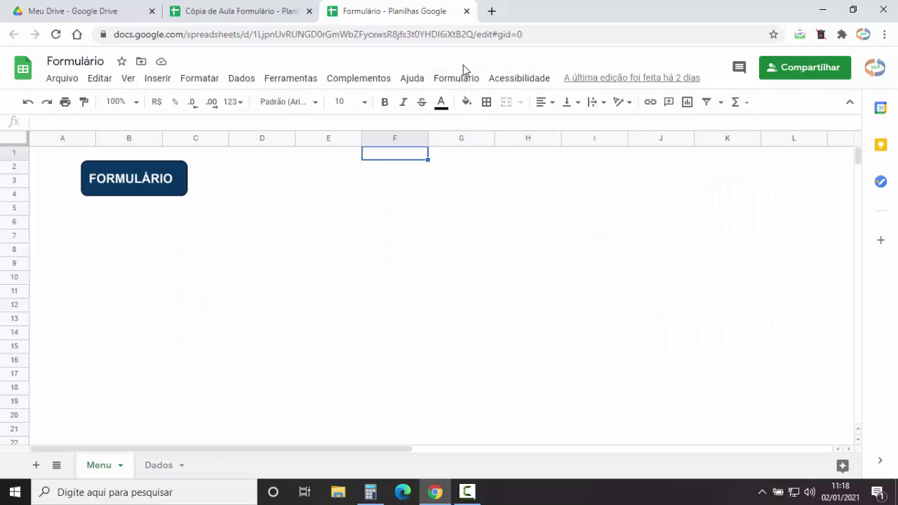
left_click(450, 78)
left_click(376, 209)
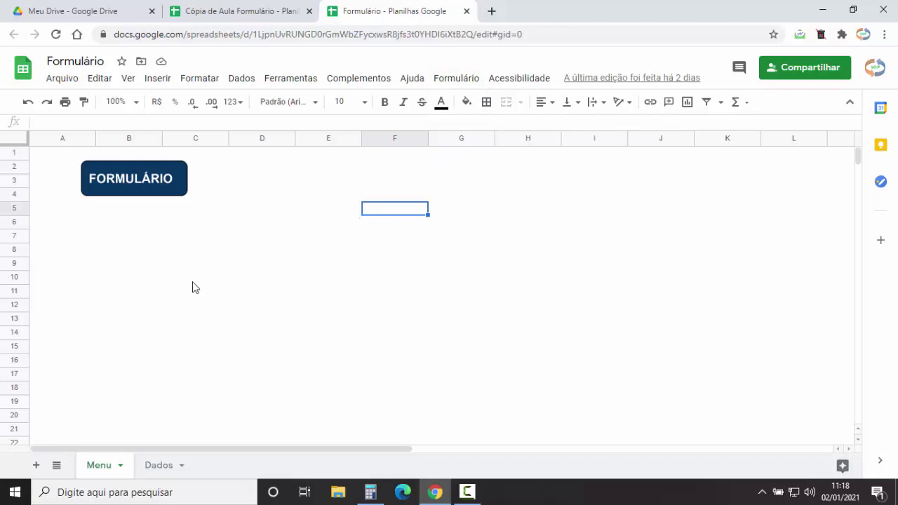
left_click(449, 76)
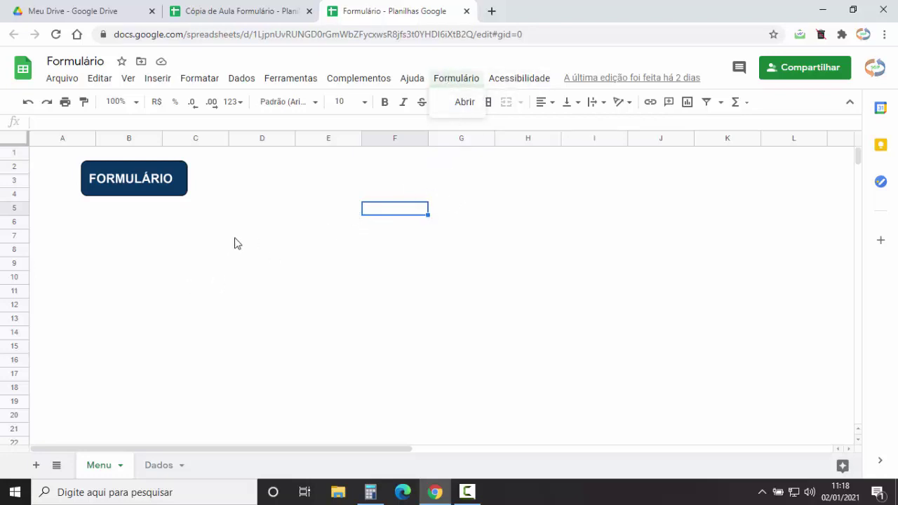
left_click(195, 250)
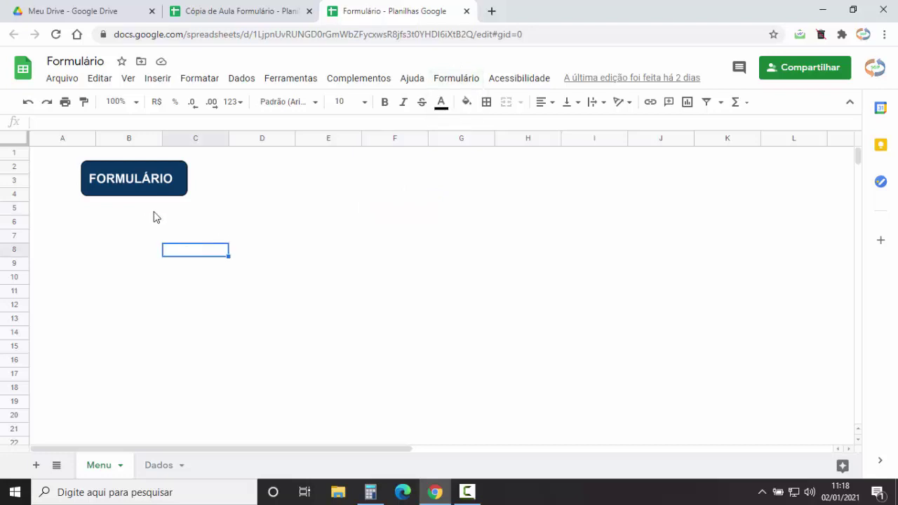
Launch the FORMULÁRIO form from the sheet button twice, closing it each time.
left_click(126, 188)
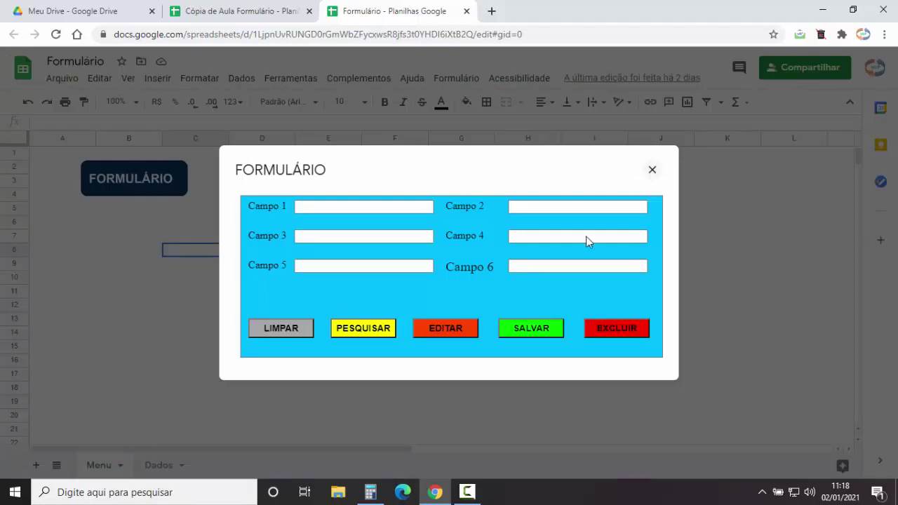
key("Escape")
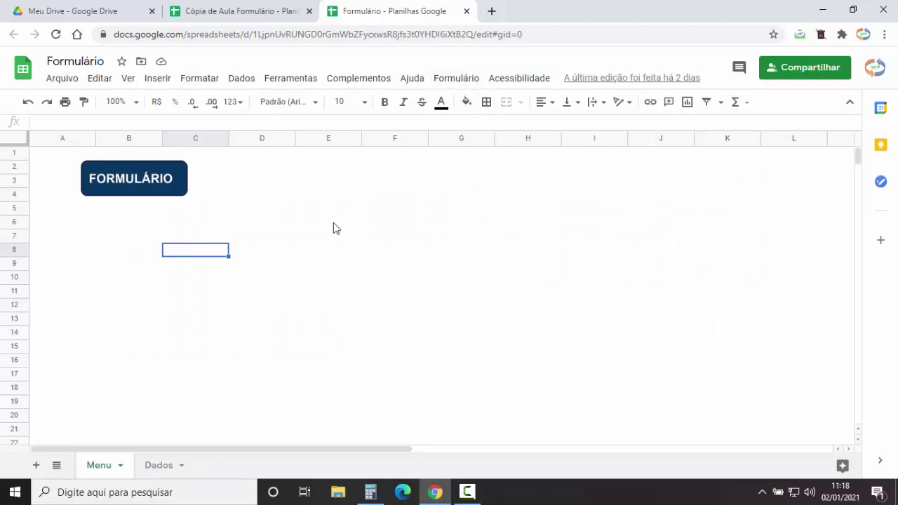
left_click(188, 238)
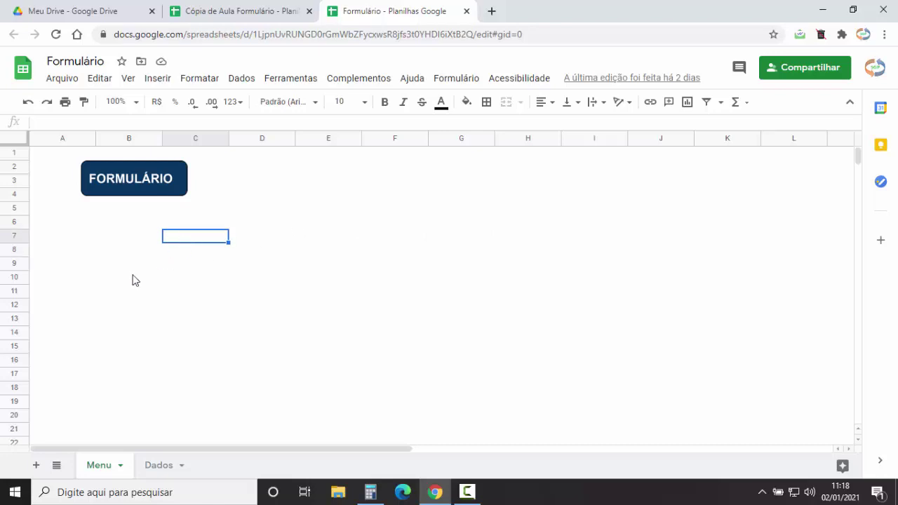
left_click(133, 182)
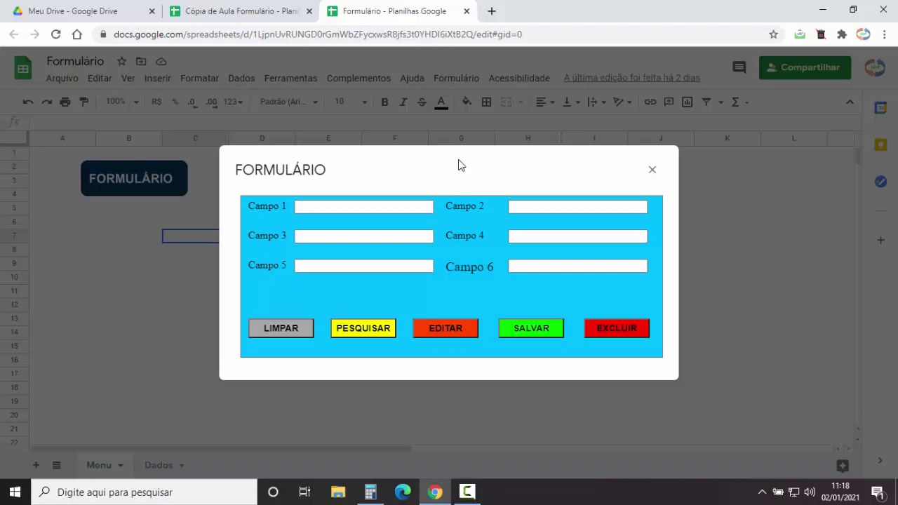
key("Escape")
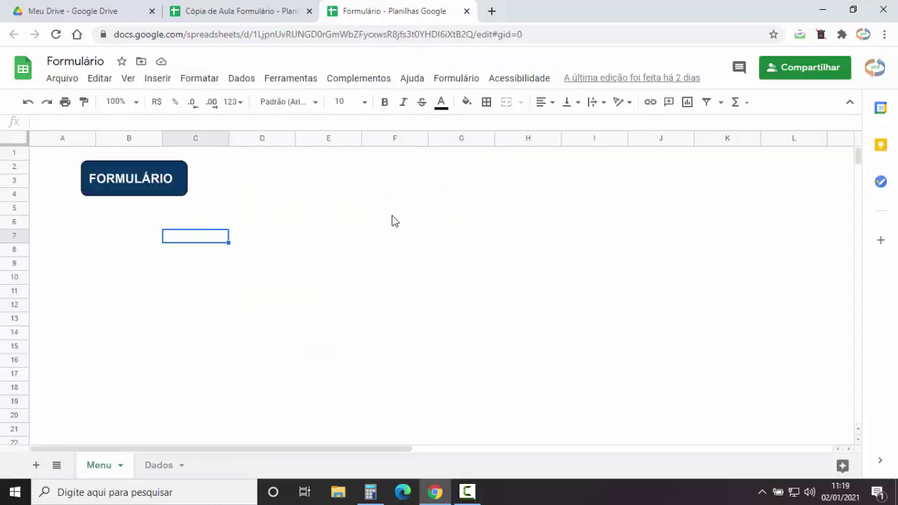
In the Cópia de Aula Formulário spreadsheet, open Ferramentas > Editor de script.
left_click(228, 12)
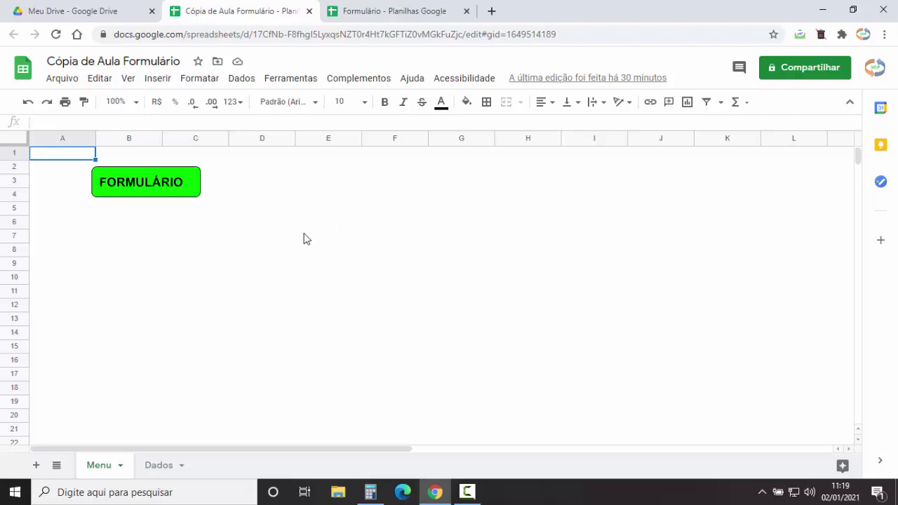
left_click(291, 78)
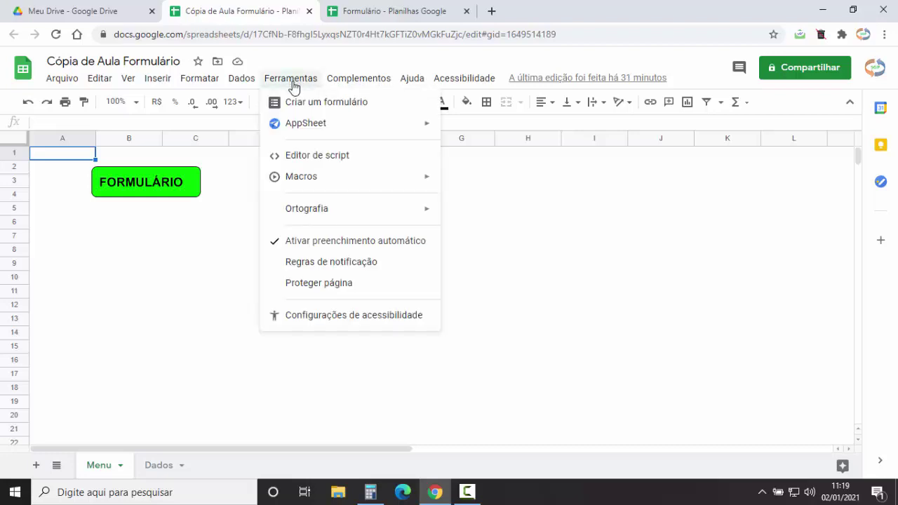
left_click(334, 156)
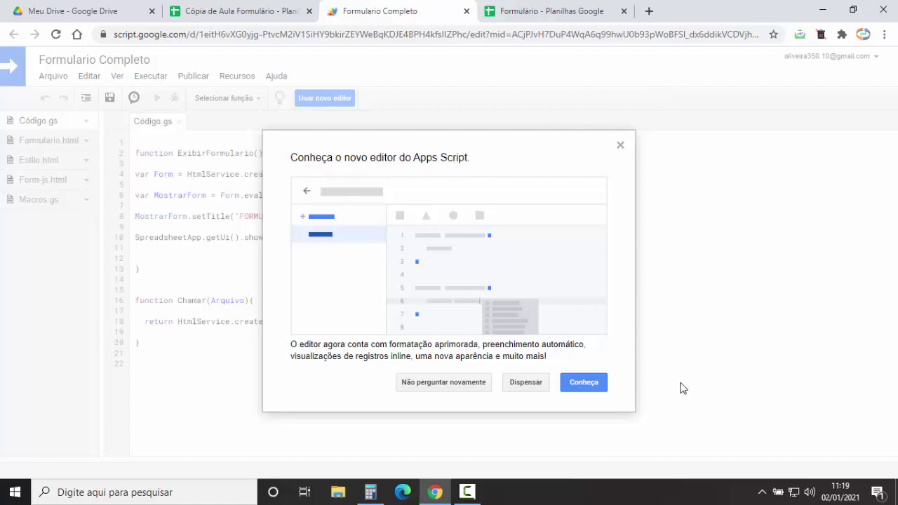
Switch Formulario Completo to the new Apps Script editor and click into Código.gs.
left_click(585, 385)
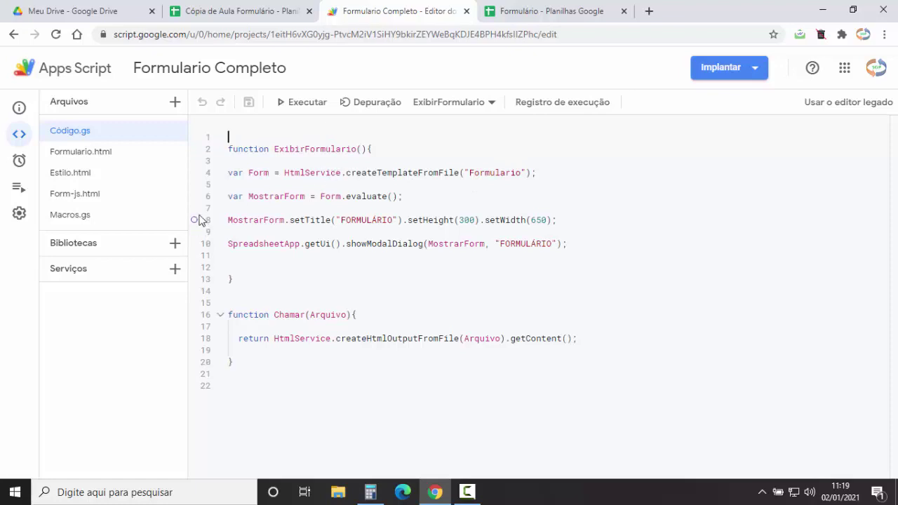
left_click(71, 137)
Write 'function onOpen(){' on line 1 with its braces split over blank lines.
type("fun")
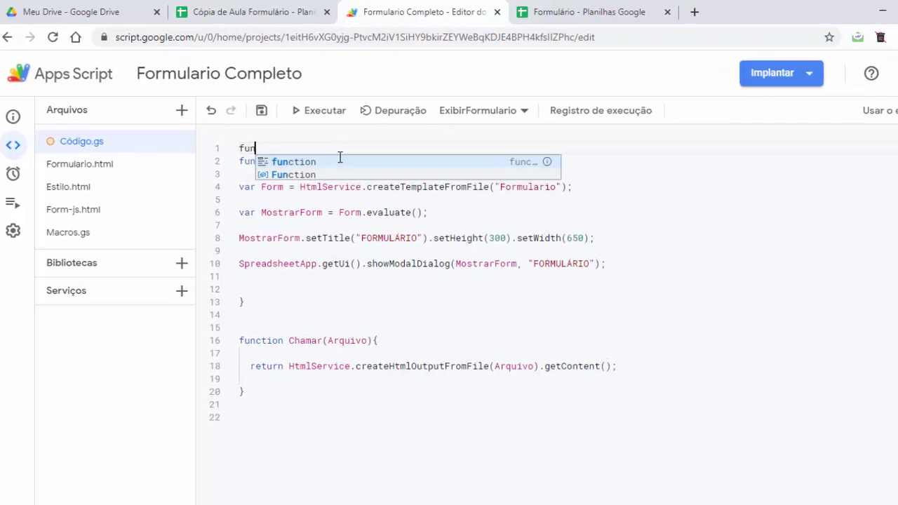
type("ction ")
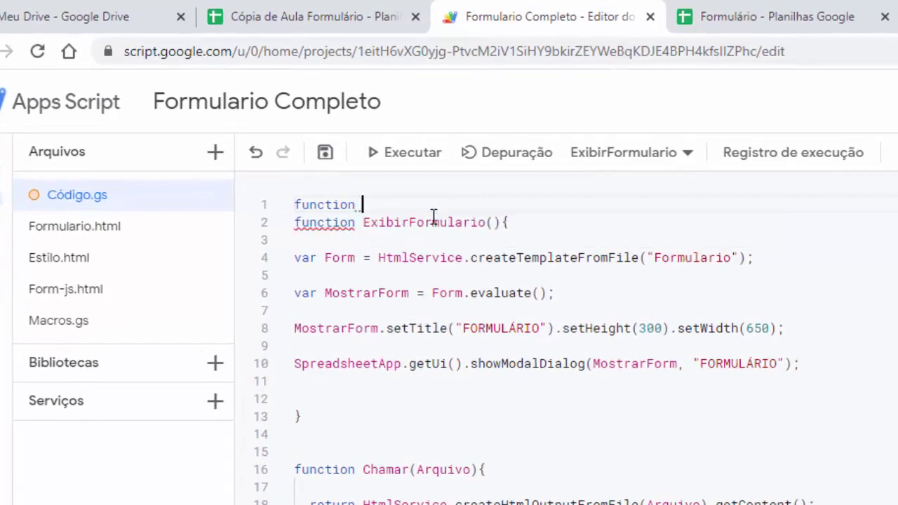
type("onOpe")
type("n")
type("(){")
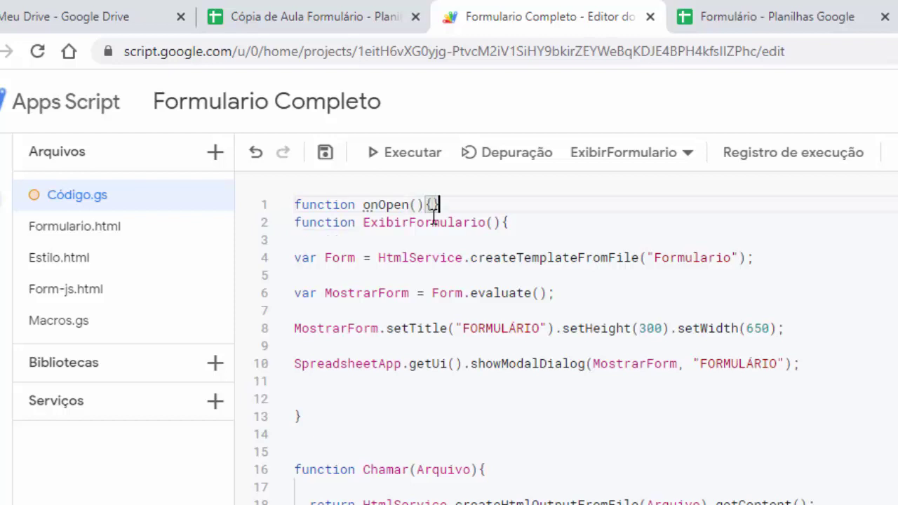
key("End")
key("Return")
key("Return")
key("Return")
left_click(429, 203)
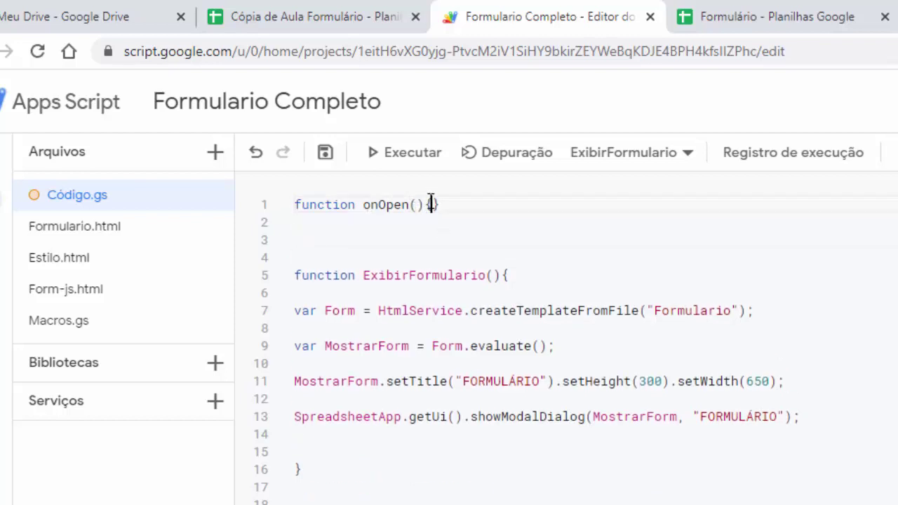
key("Return")
key("Return")
key("Return")
key("Return")
left_click(336, 239)
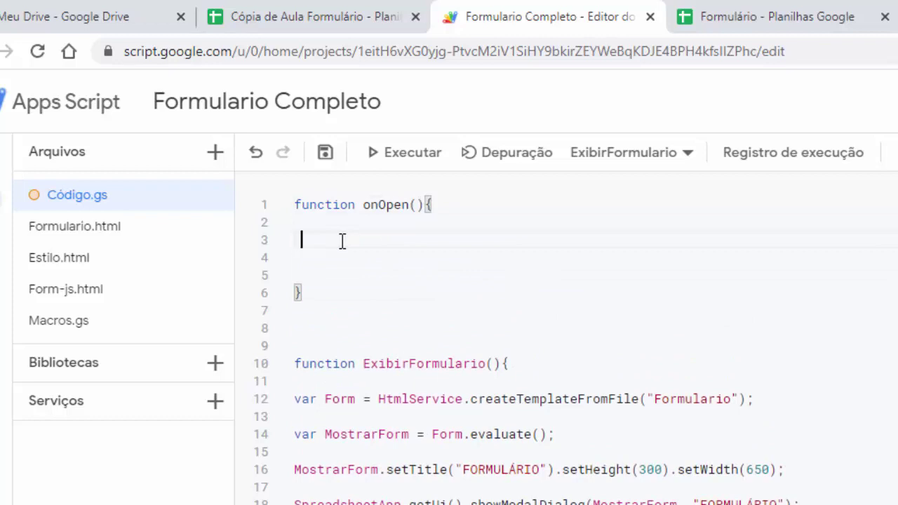
Write SpreadsheetApp.getUi() as the first line inside onOpen.
type("Spre")
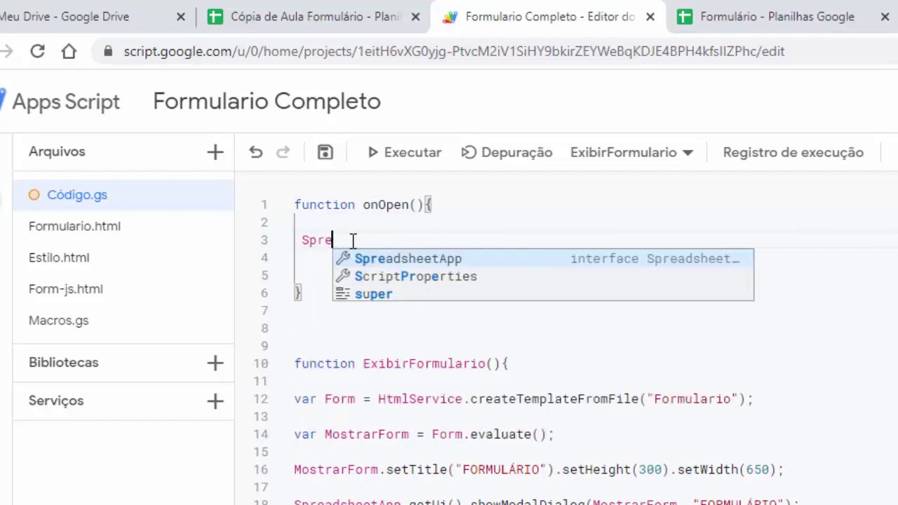
left_click(405, 259)
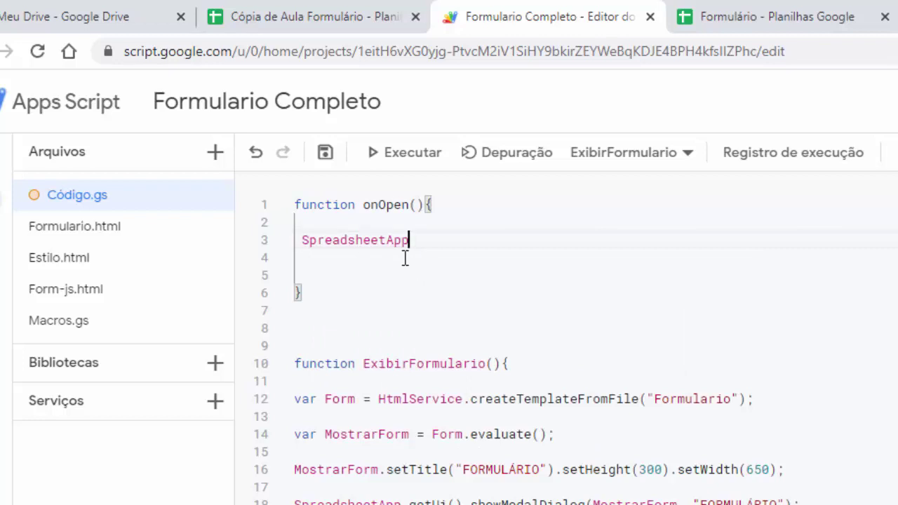
type(".")
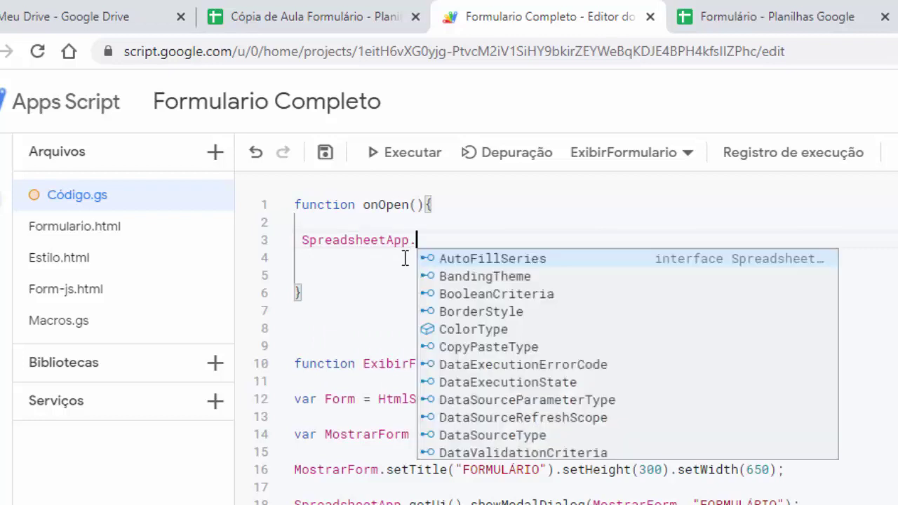
type("get")
left_click(503, 382)
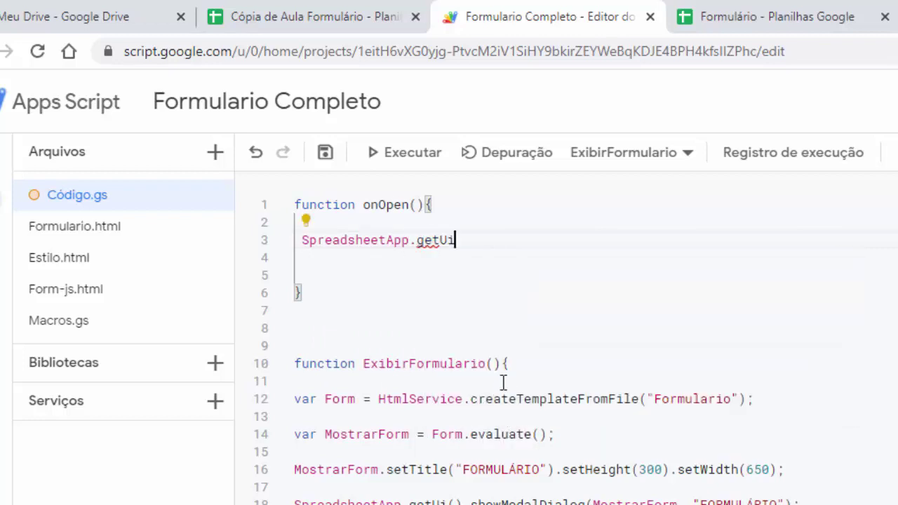
type("()")
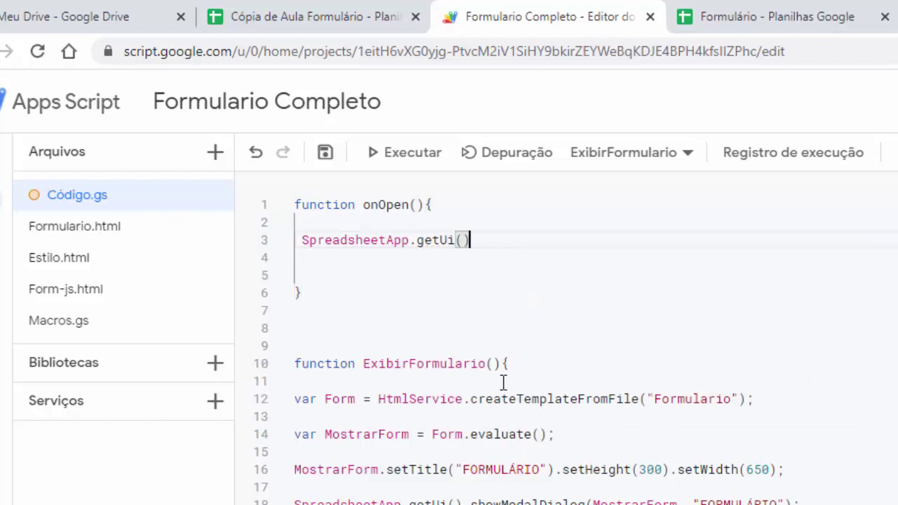
key("Return")
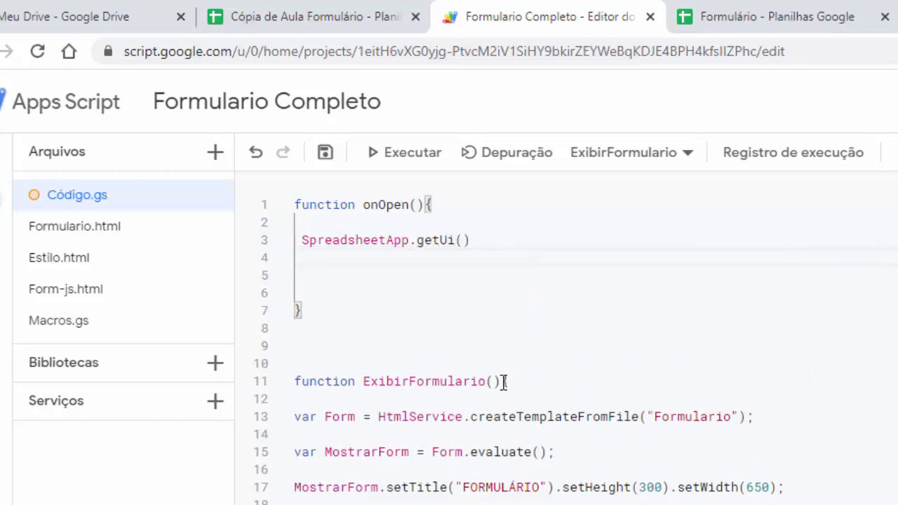
Chain .createMenu('Formulário') on the next line.
type(".cret")
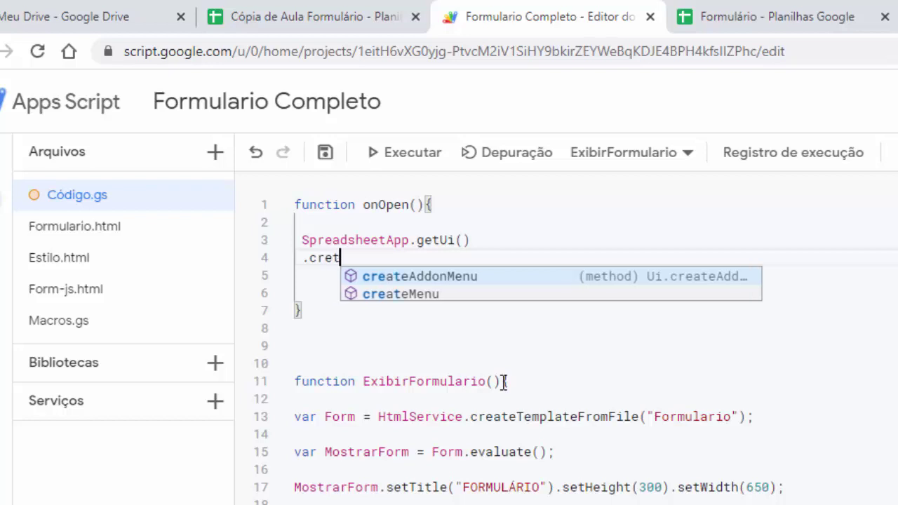
left_click(401, 295)
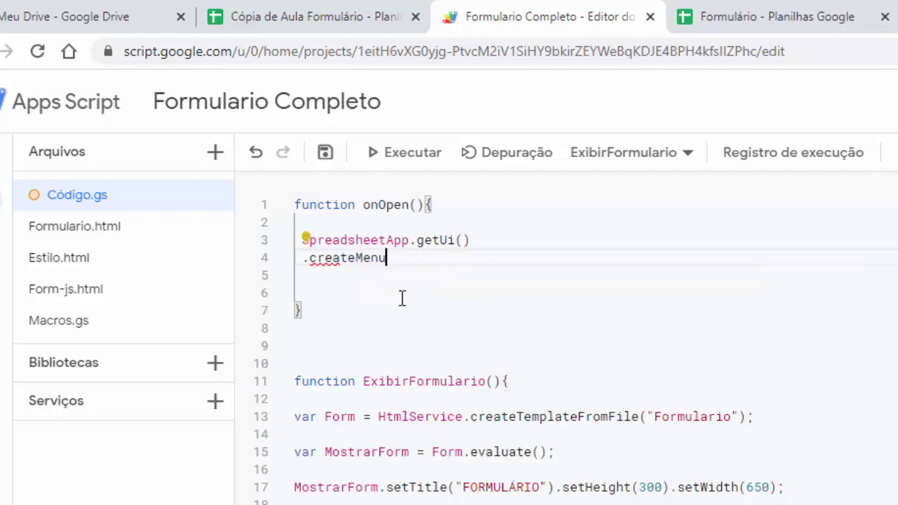
type("()")
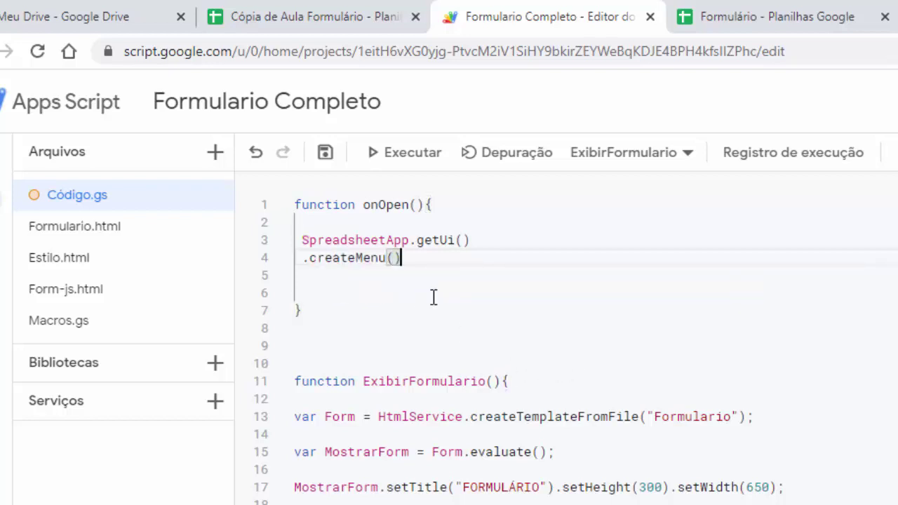
key("Left")
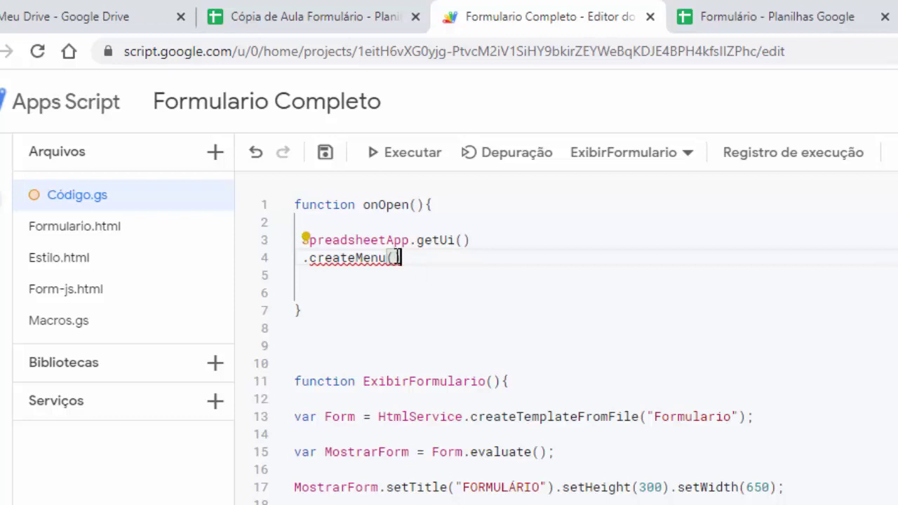
type("'")
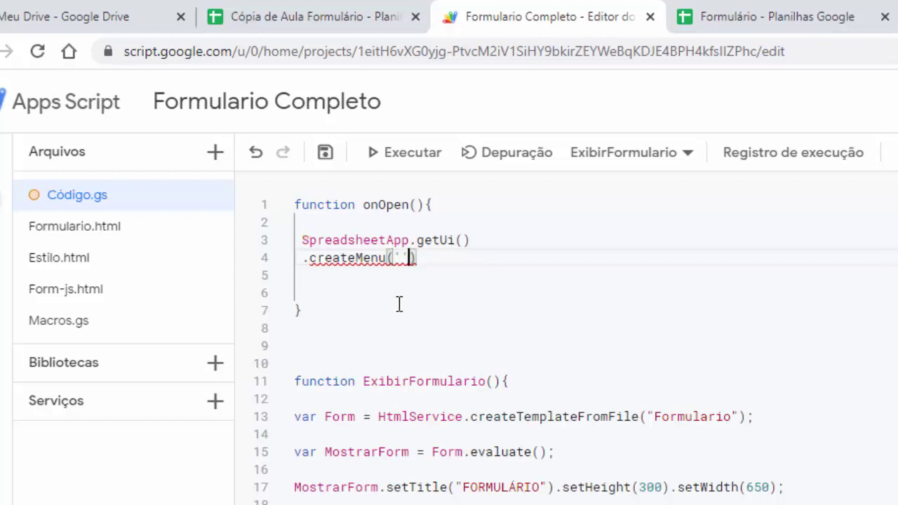
key("Left")
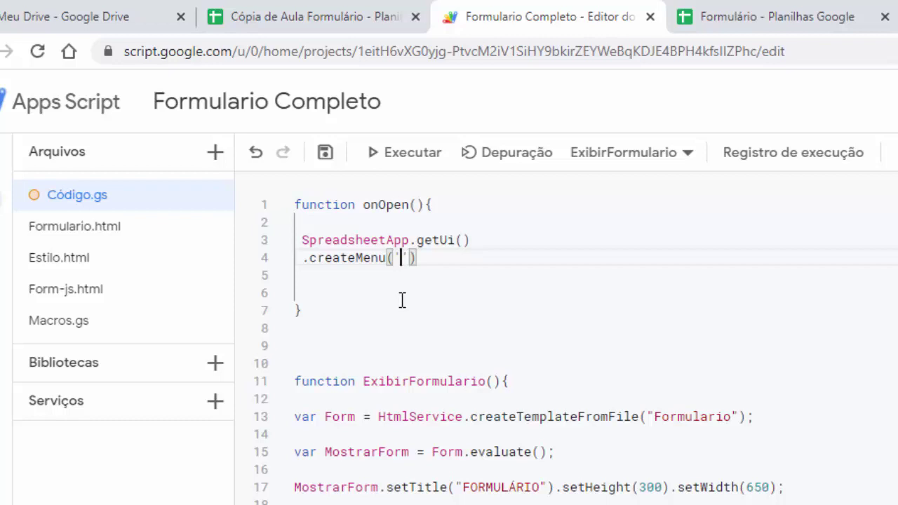
type("Formul")
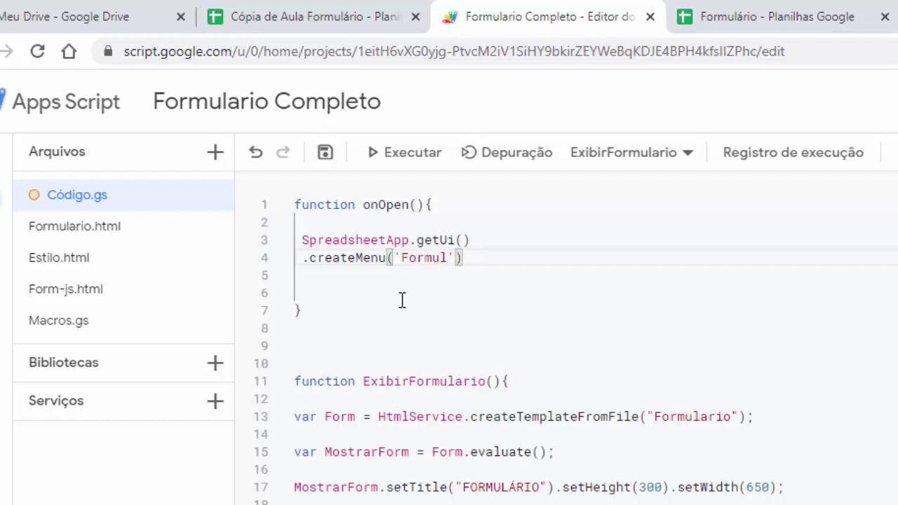
type("ário")
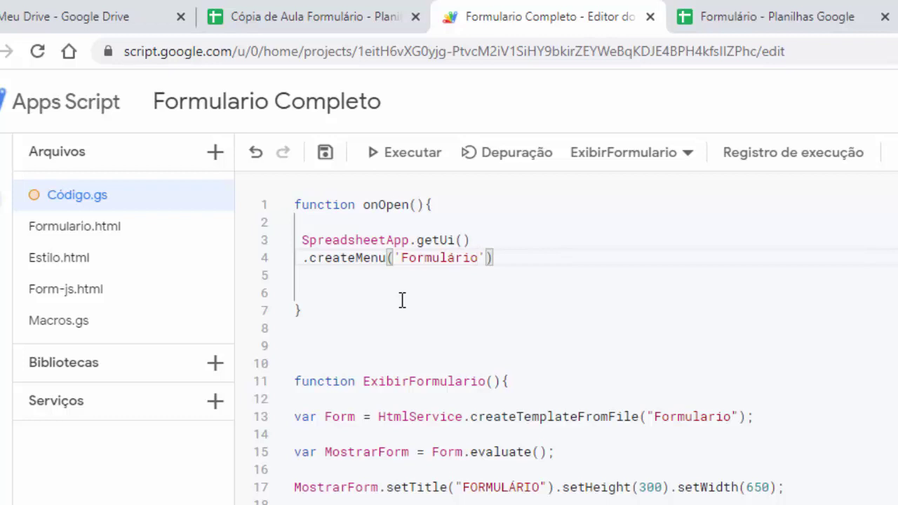
left_click(503, 265)
key("Return")
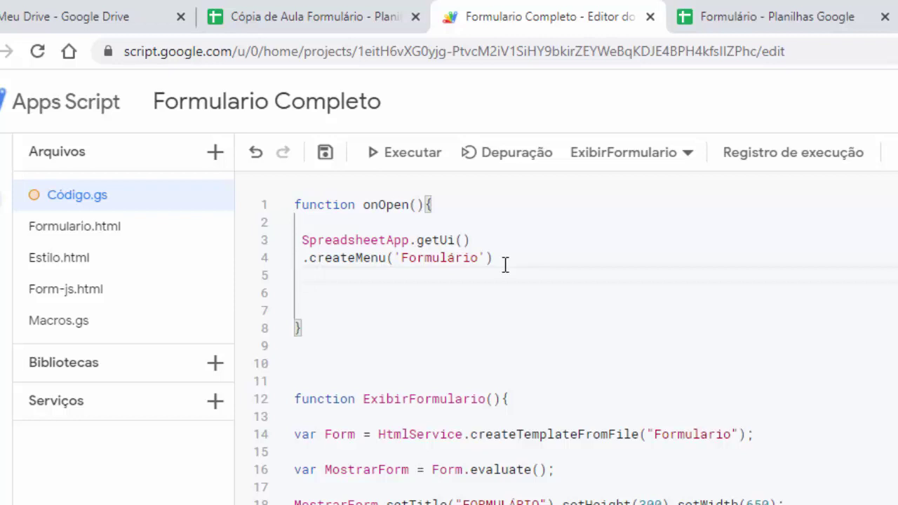
Chain .addItem('Abrir', '') on line 5 with an empty function argument.
type(".a")
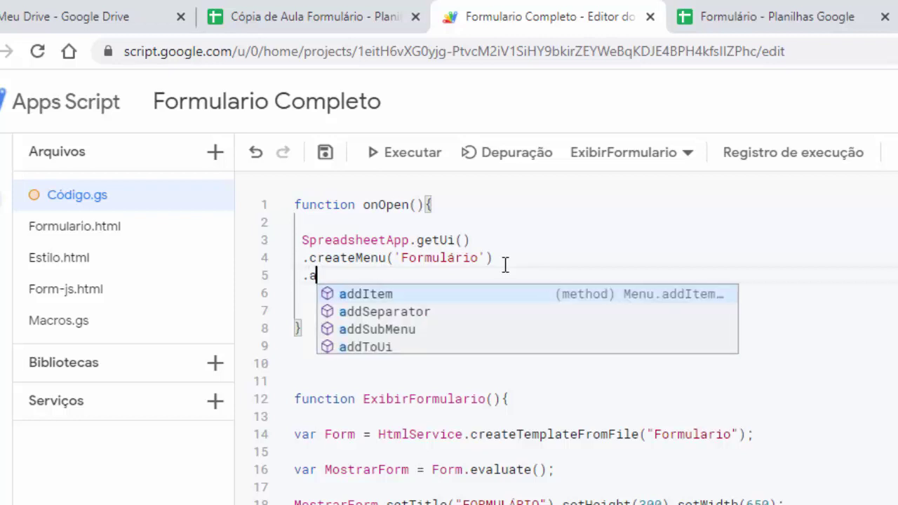
type("d")
key("Return")
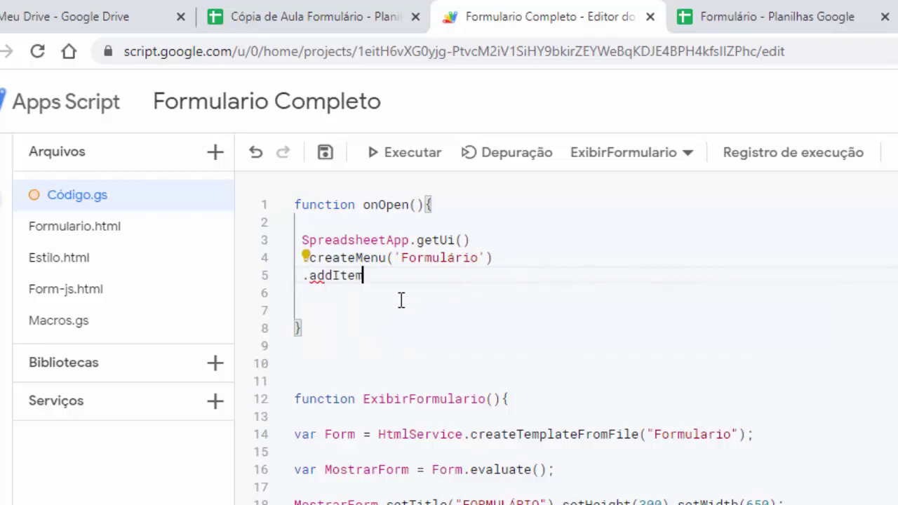
type("(")
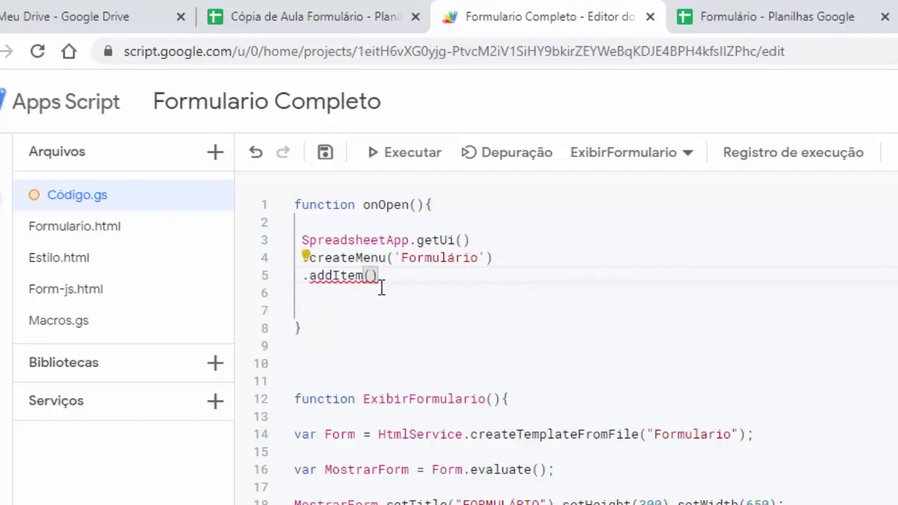
type("'")
type("ab")
type("rir")
left_click(381, 281)
key("Delete")
type("A")
type(",")
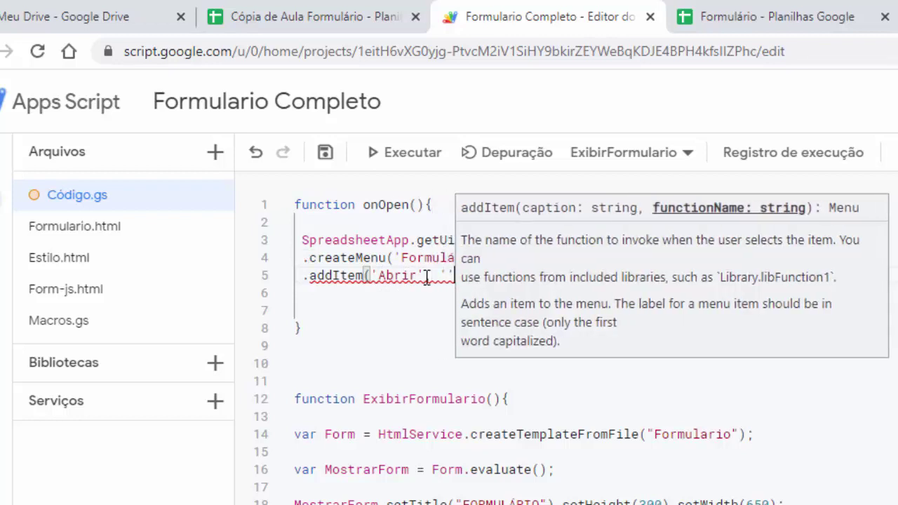
type(" '")
left_click(422, 320)
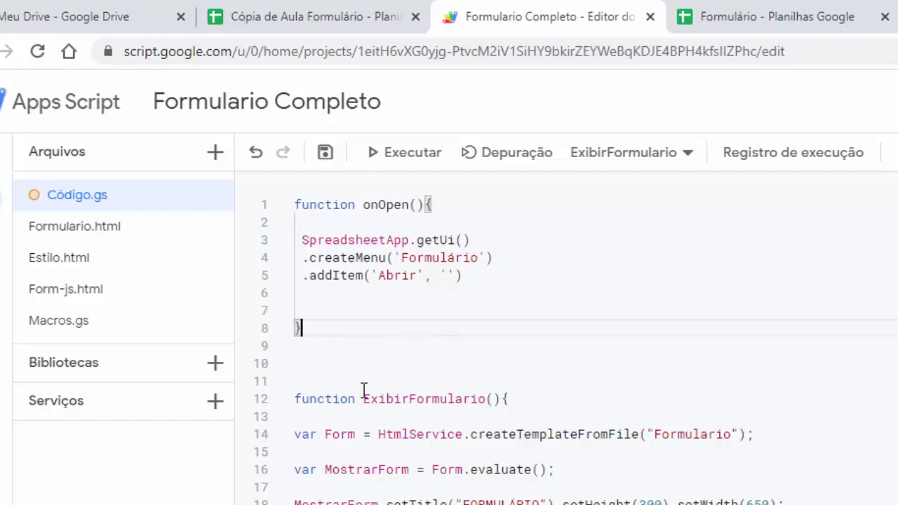
Paste ExibirFormulario as the Abrir item's function and copy the finished line.
left_click_drag(362, 398, 486, 398)
key("ctrl+c")
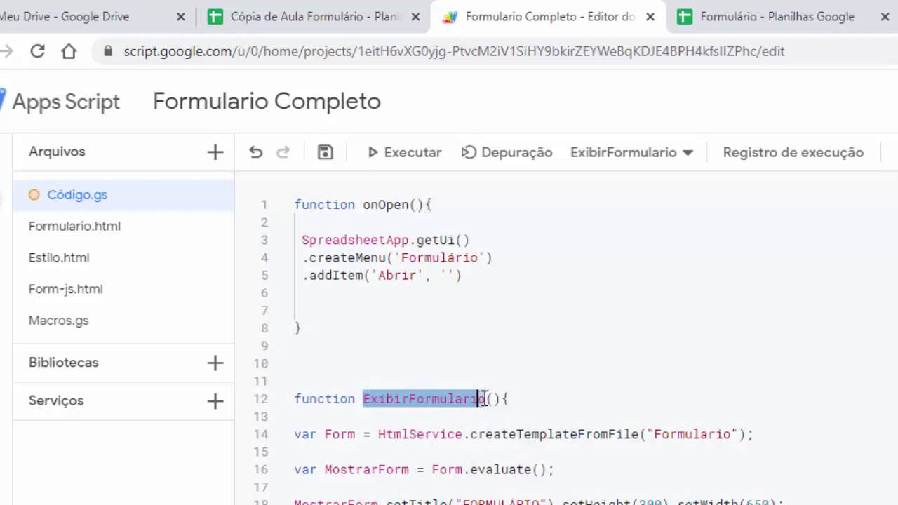
left_click(451, 275)
key("ctrl+v")
left_click(484, 335)
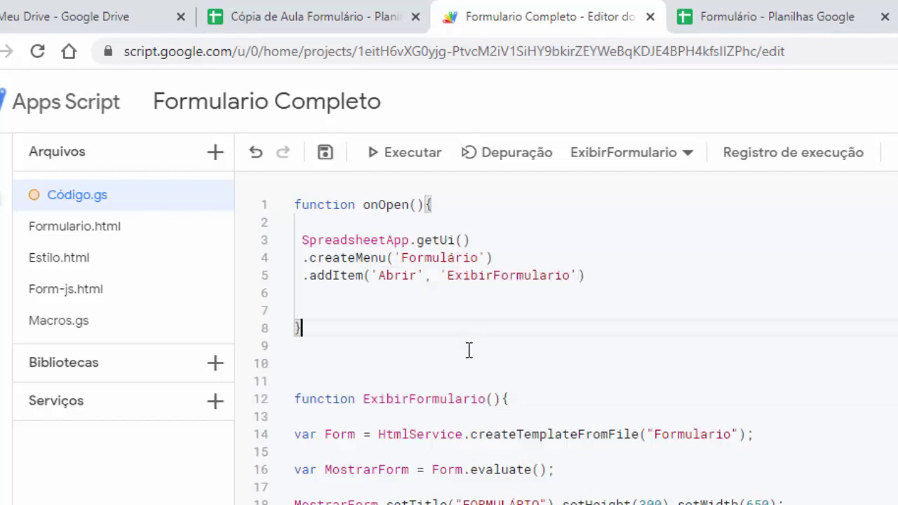
left_click(598, 274)
left_click(302, 275, "shift")
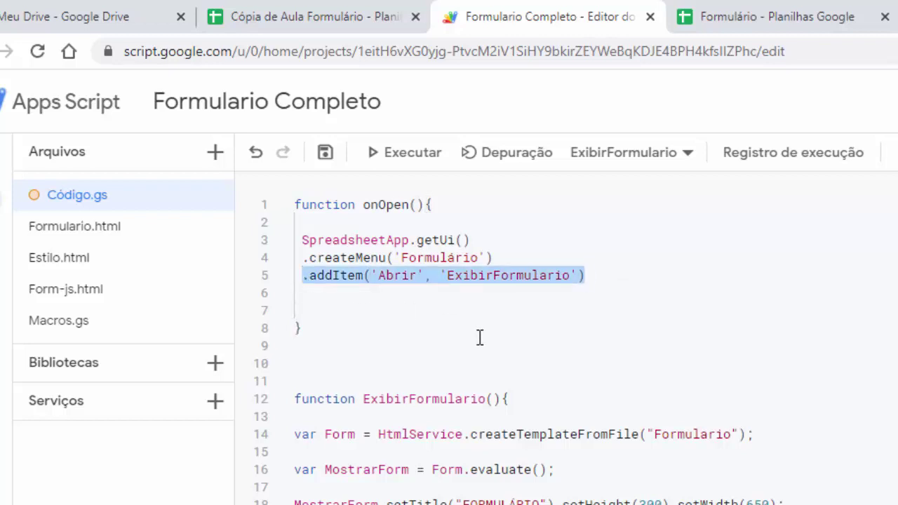
left_click(304, 294)
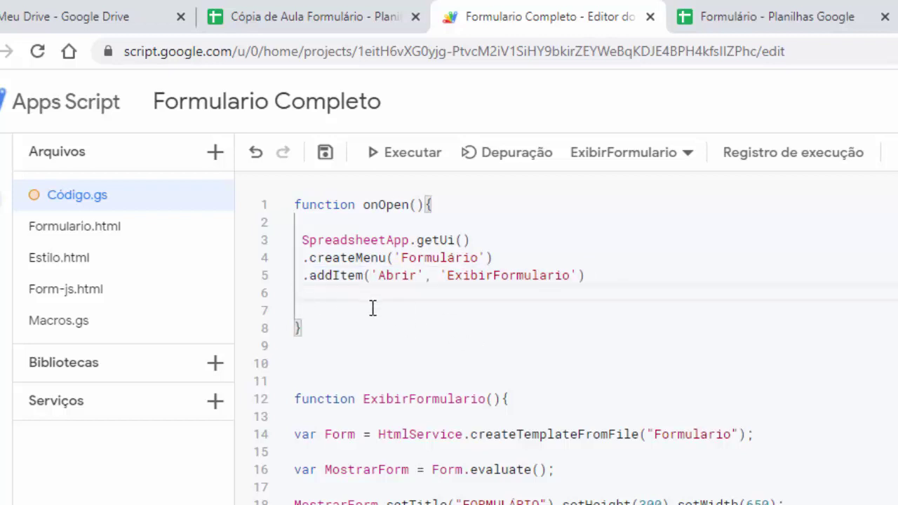
Paste a copy of the Abrir line onto line 6 and relabel it 'Segundo'.
type(".addItem('Abrir', 'ExibirFormulario')")
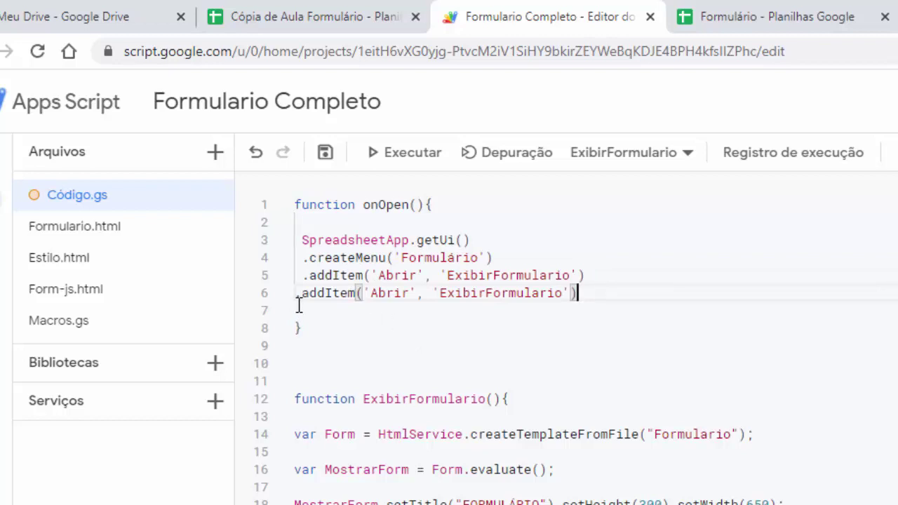
left_click(301, 295)
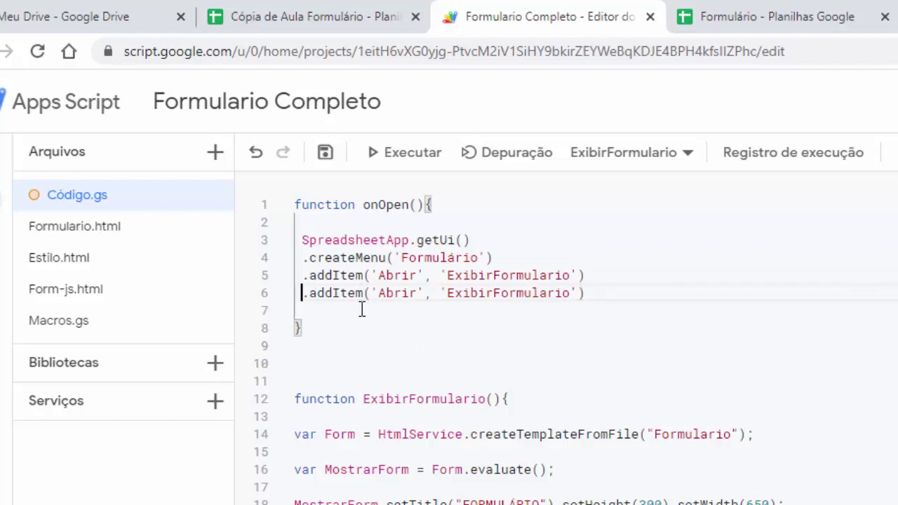
key("BackSpace")
key("BackSpace")
key("BackSpace")
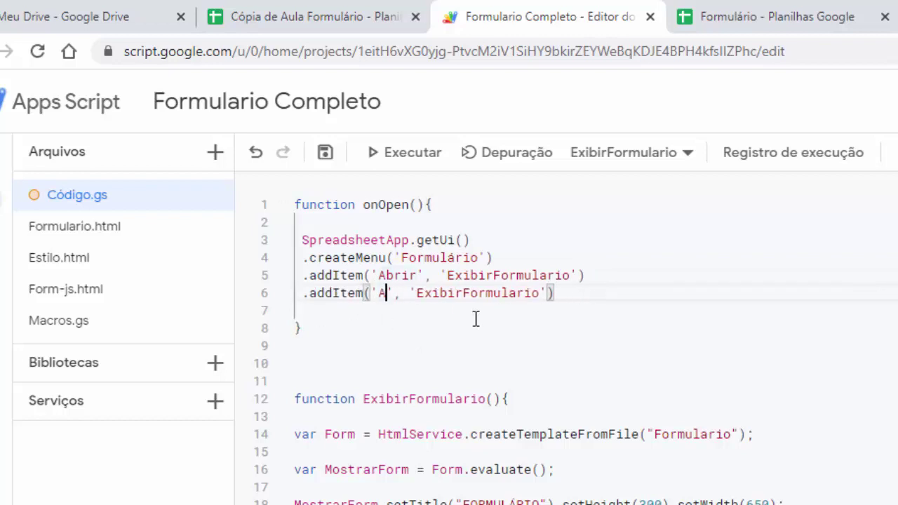
key("BackSpace")
type("Se")
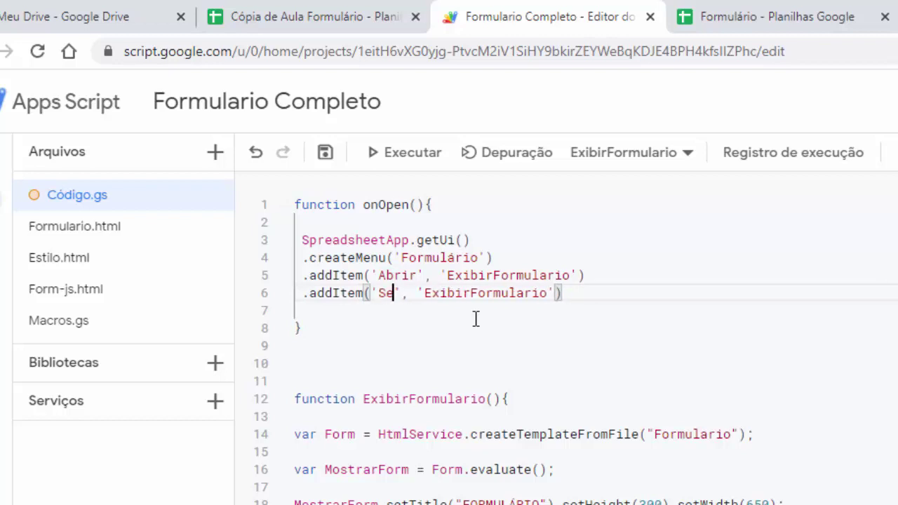
type("gundo")
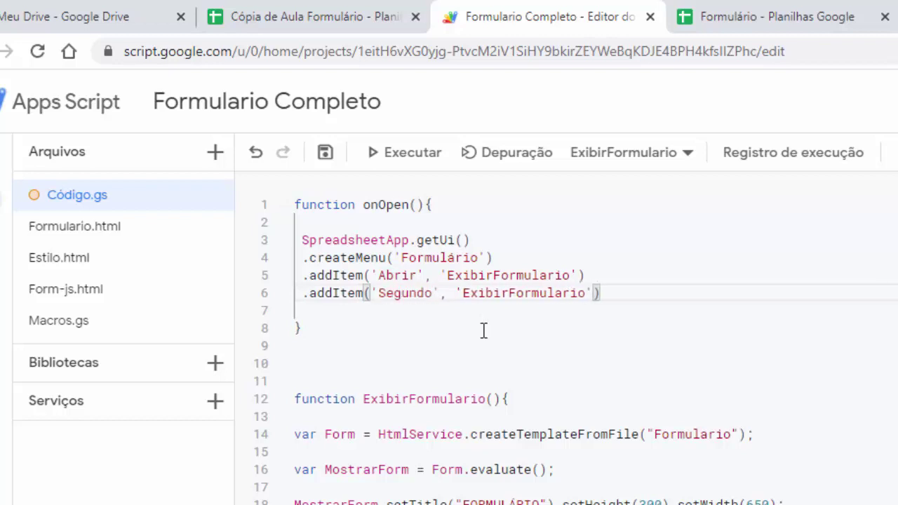
left_click(484, 331)
left_click_drag(585, 293, 464, 295)
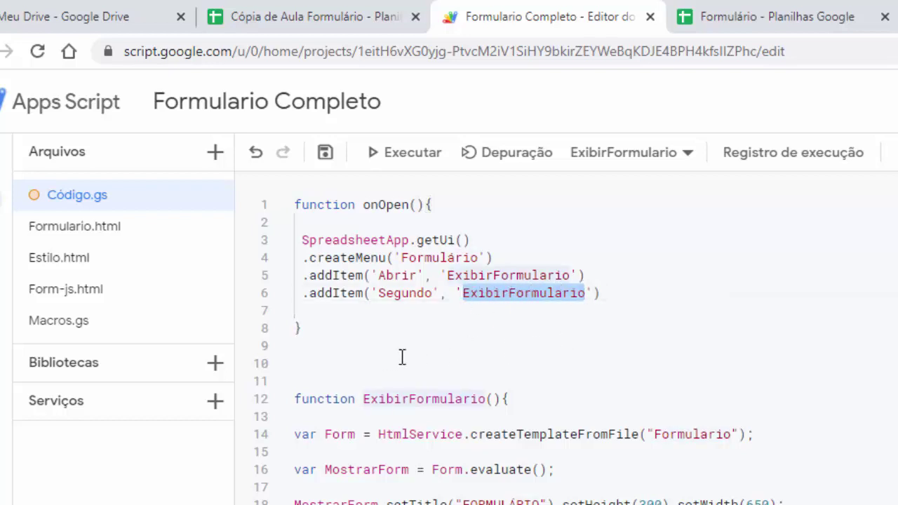
left_click(515, 326)
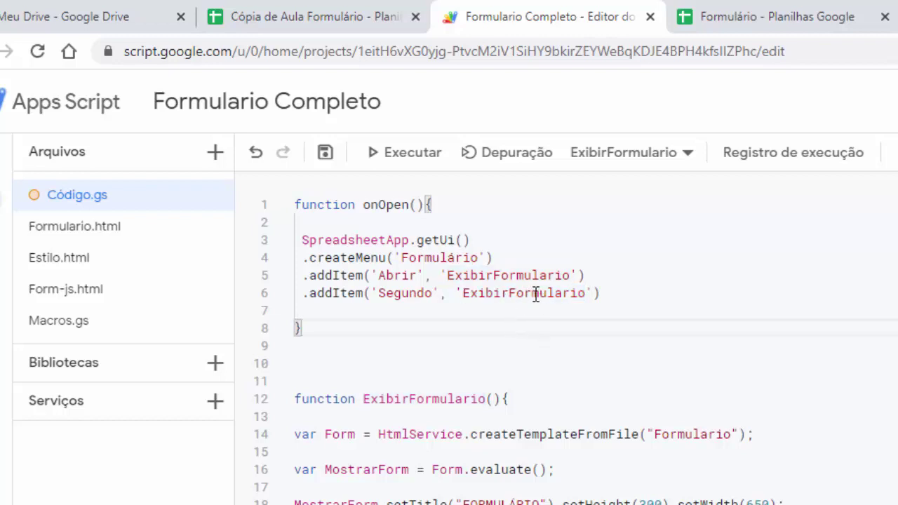
left_click(617, 298)
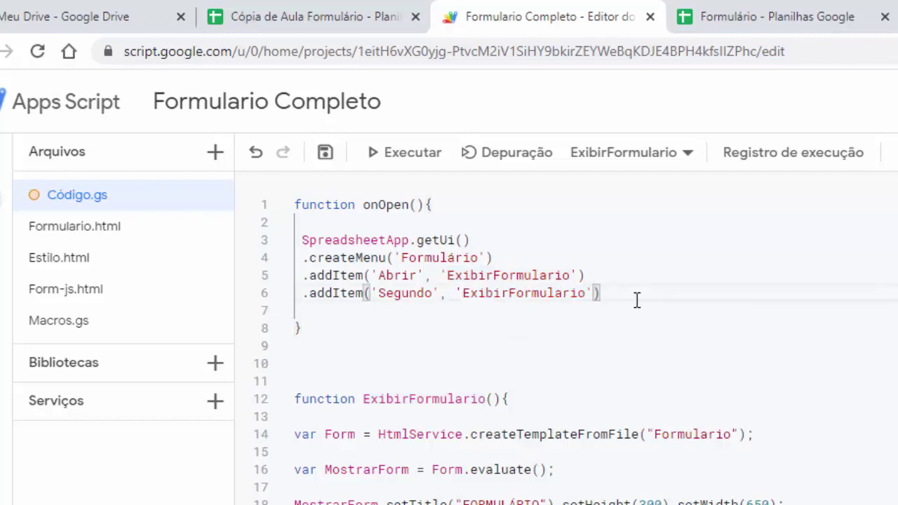
left_click_drag(611, 295, 301, 294)
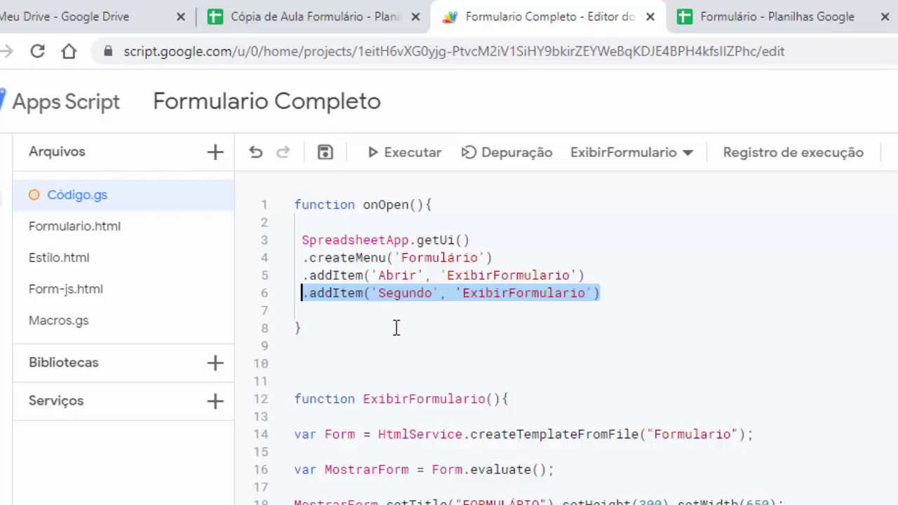
End the menu chain with .addToUi(); on line 7.
left_click(308, 310)
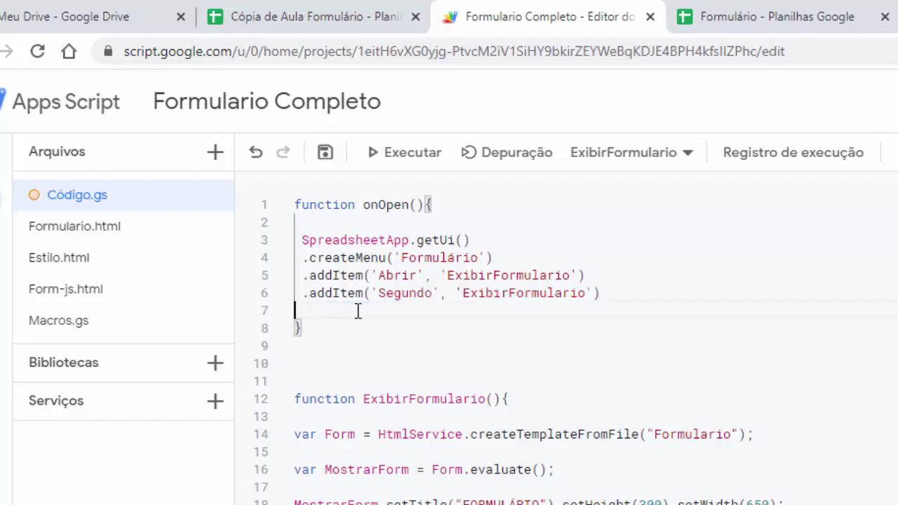
type(".")
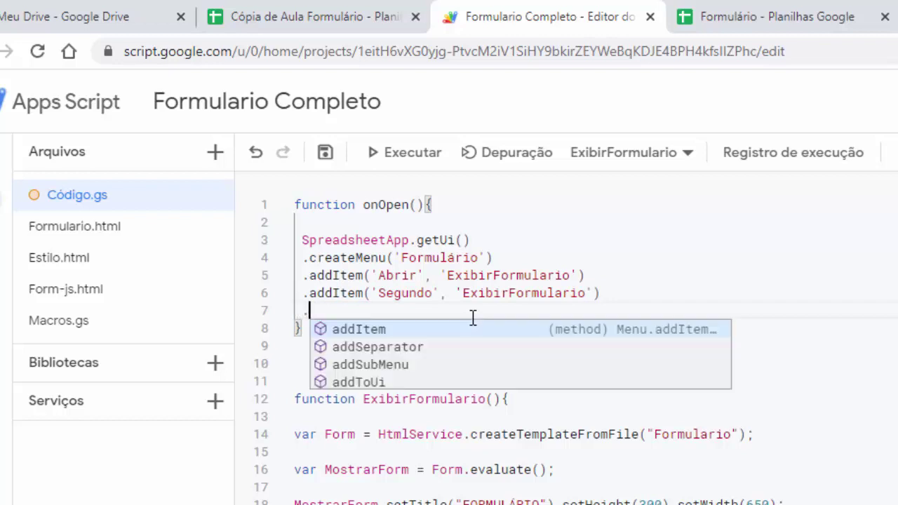
type("add")
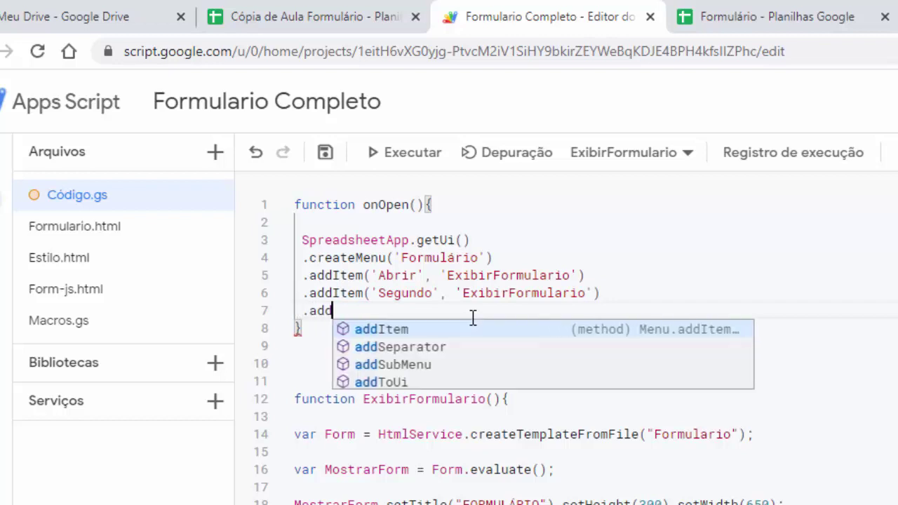
left_click(402, 379)
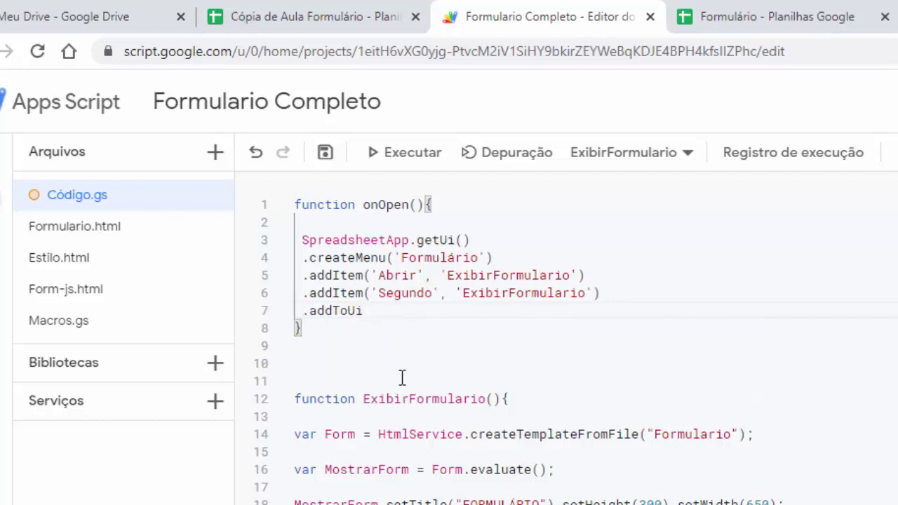
type("();")
Delete the blank line after the onOpen header.
left_click(364, 364)
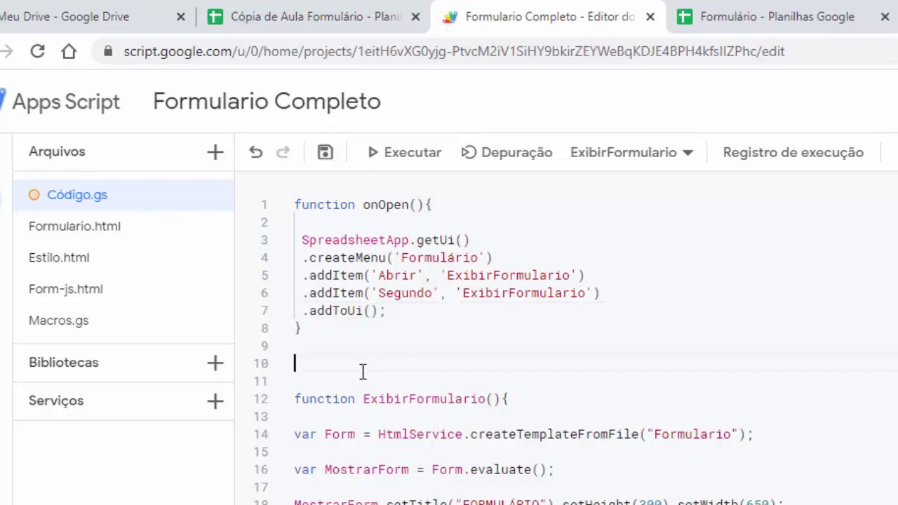
left_click(436, 202)
key("Delete")
left_click(381, 343)
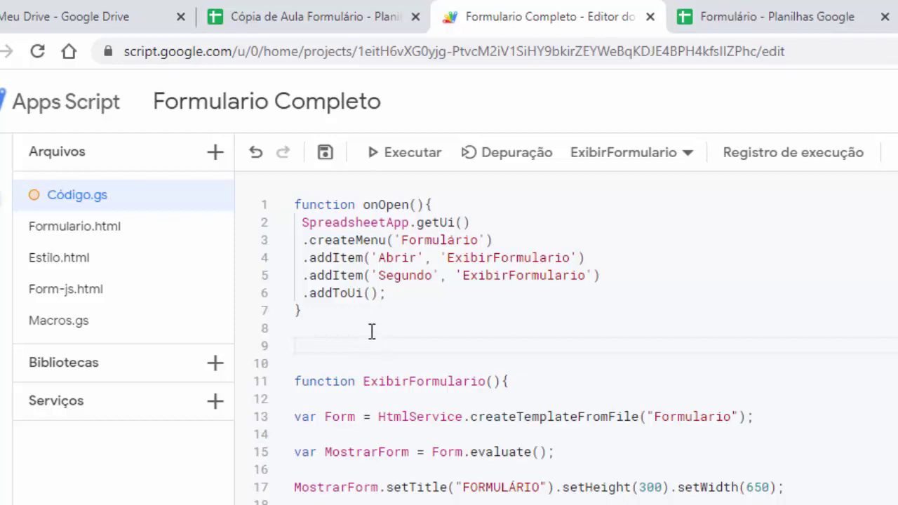
Save the project, select onOpen in the function list and run it.
left_click(324, 156)
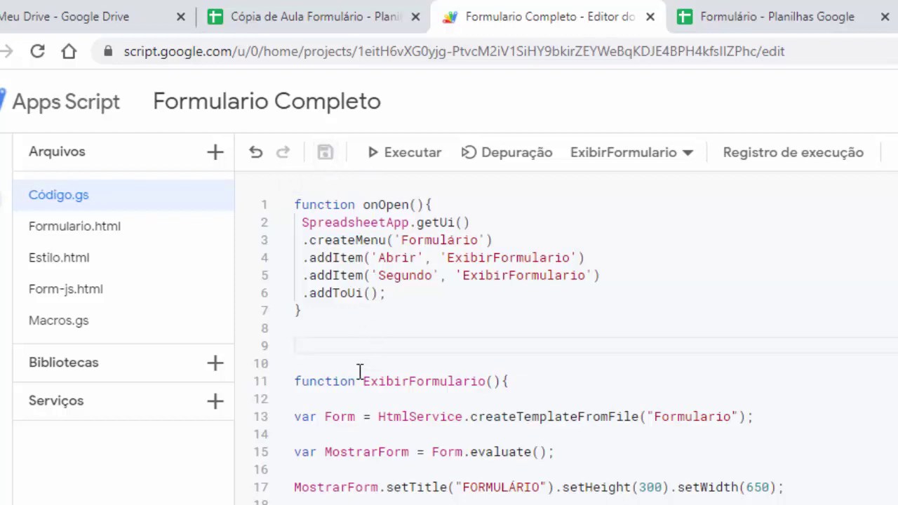
left_click(689, 156)
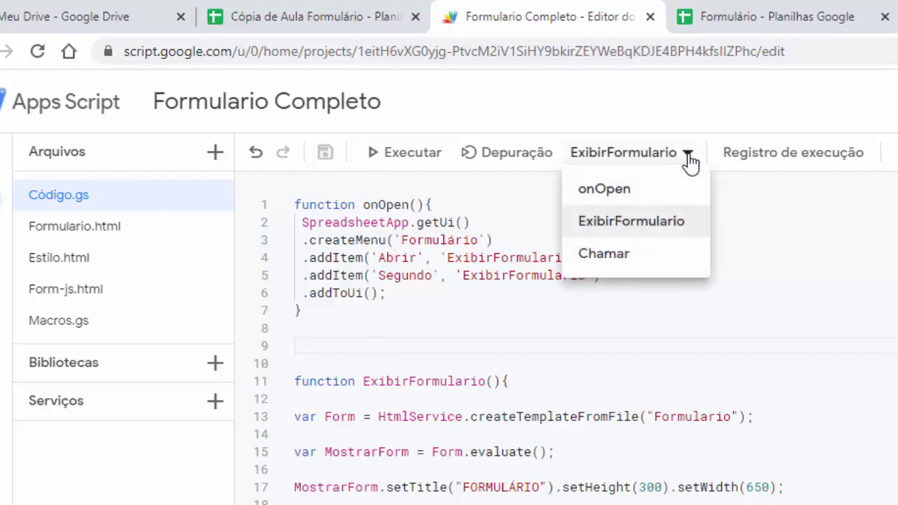
left_click(612, 197)
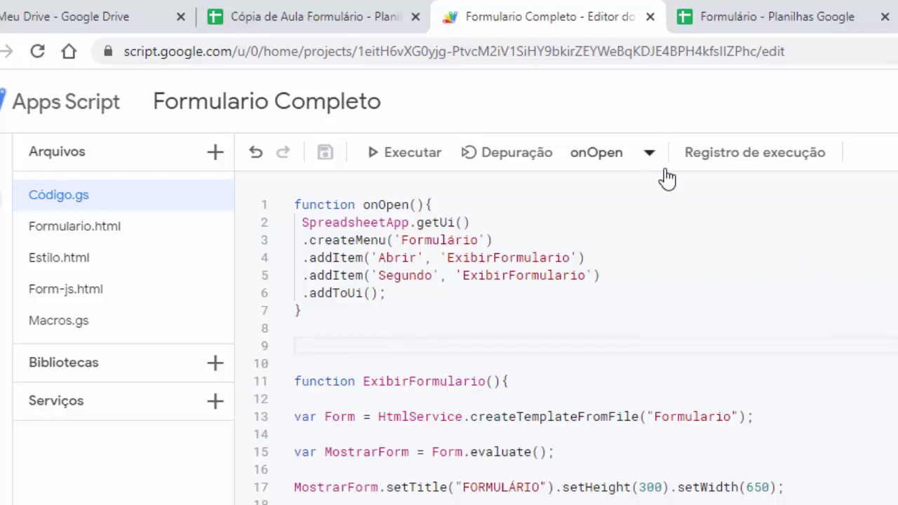
left_click(392, 156)
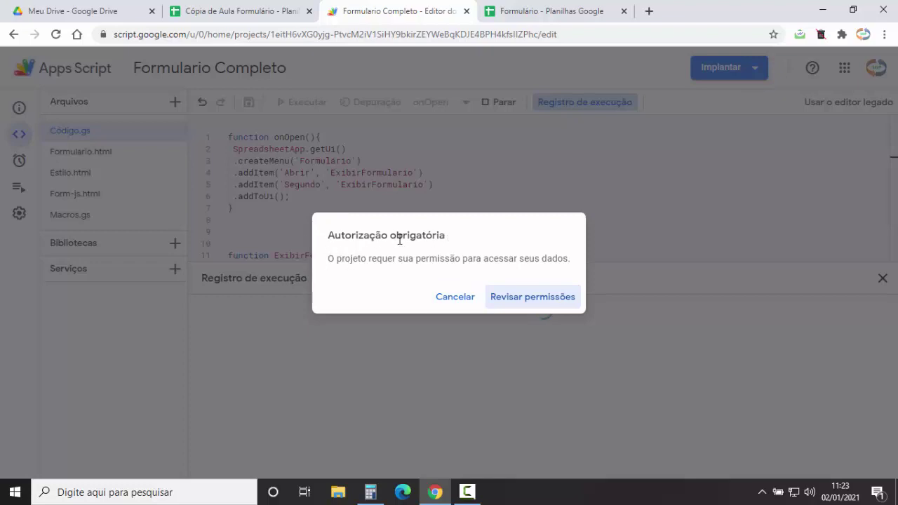
Choose Revisar permissões and maximize the Google sign-in window.
left_click(528, 298)
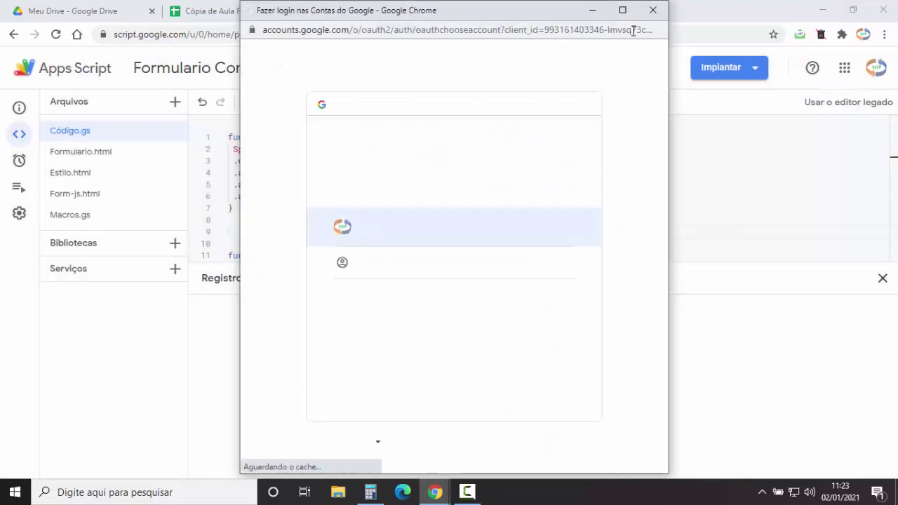
left_click(622, 10)
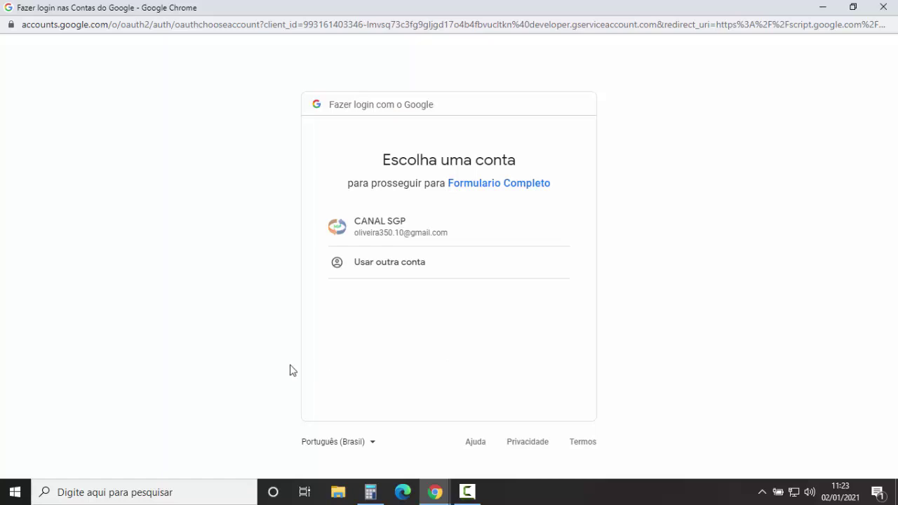
Select the Google account, then reveal Avançado on the unverified-app warning.
left_click(379, 230)
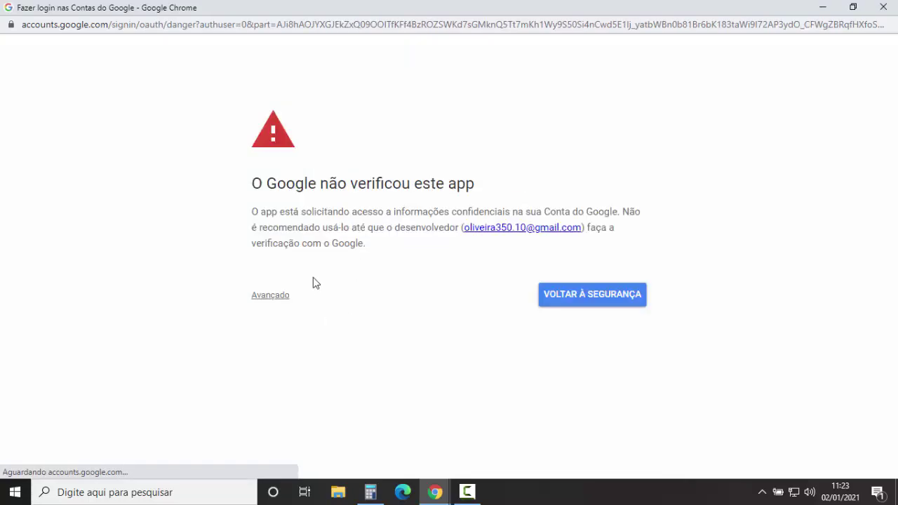
left_click(271, 297)
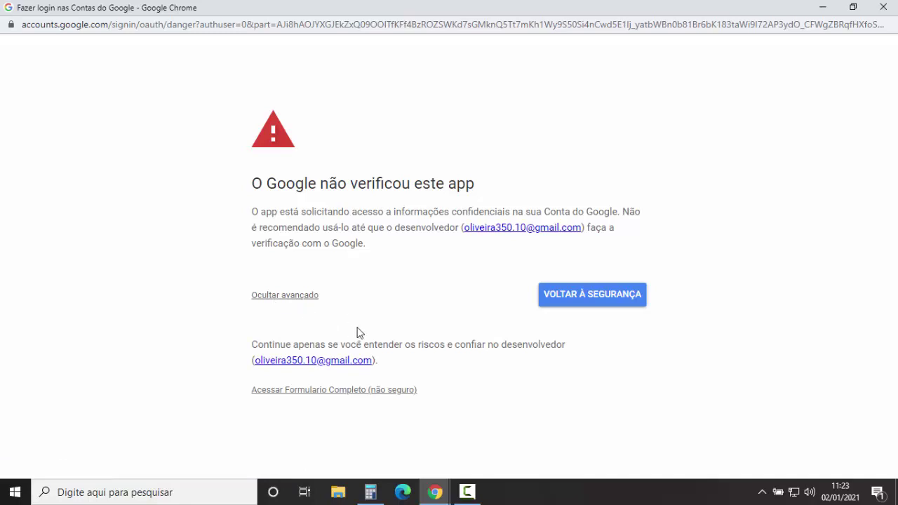
Proceed past the unsafe-app warning and allow Formulario Completo to access the account.
left_click(272, 393)
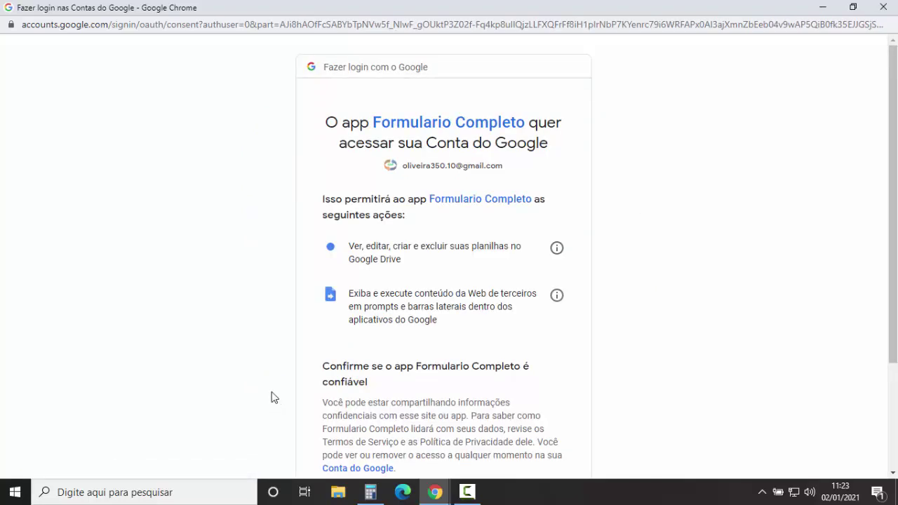
scroll(447, 226, "down", 2)
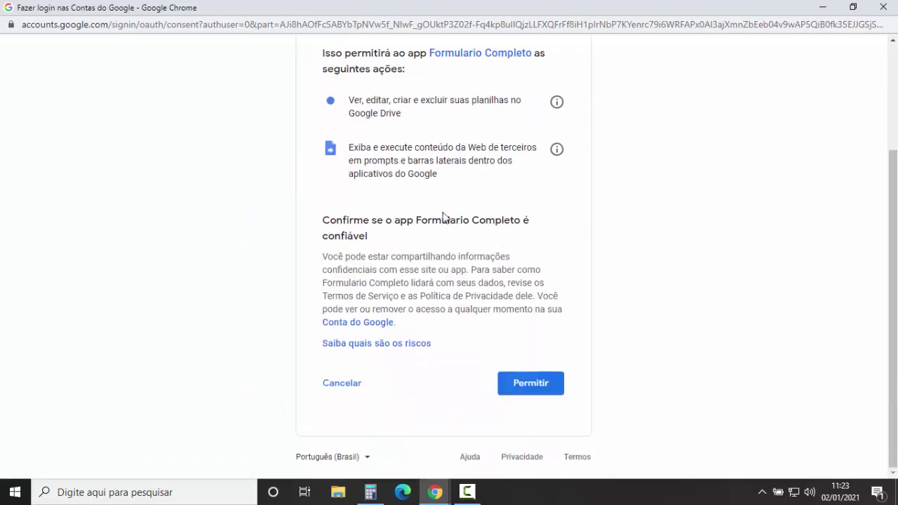
left_click(527, 390)
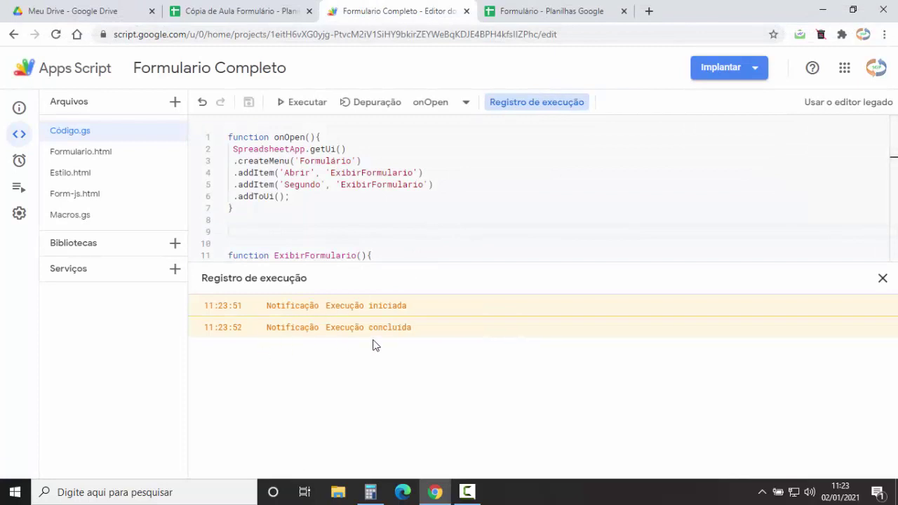
In Cópia de Aula Formulário, run Formulário > Abrir to show the six-field form, then close it.
left_click(882, 277)
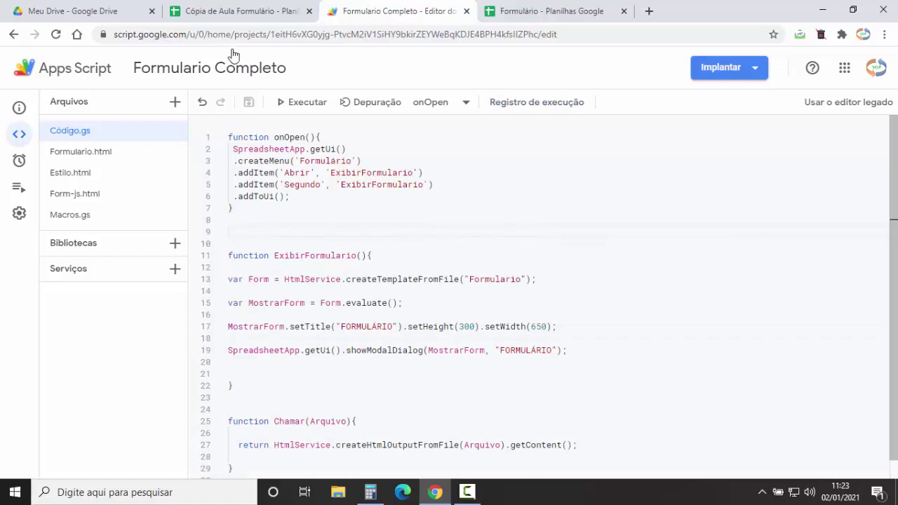
left_click(225, 10)
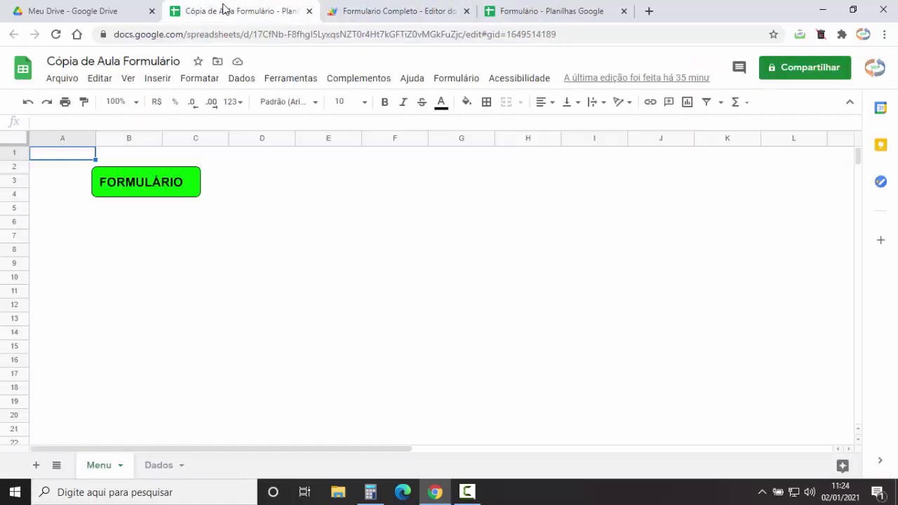
left_click(455, 80)
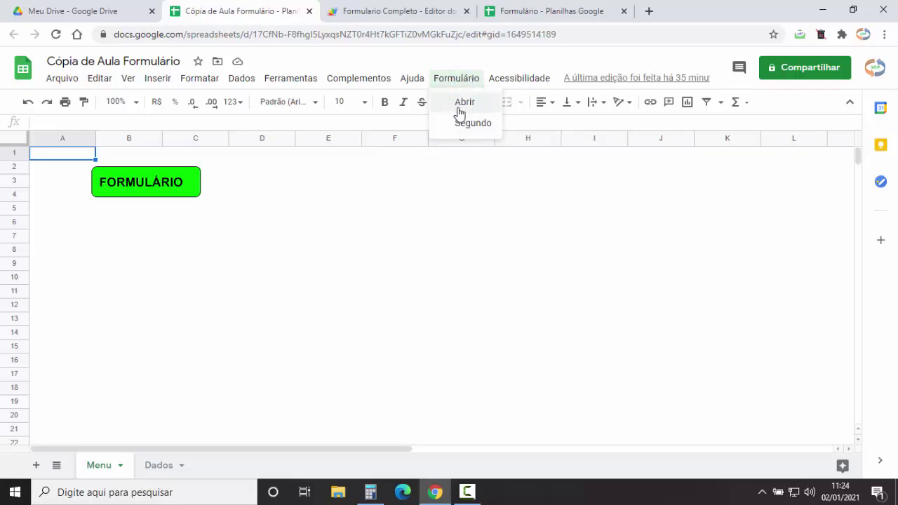
left_click(456, 107)
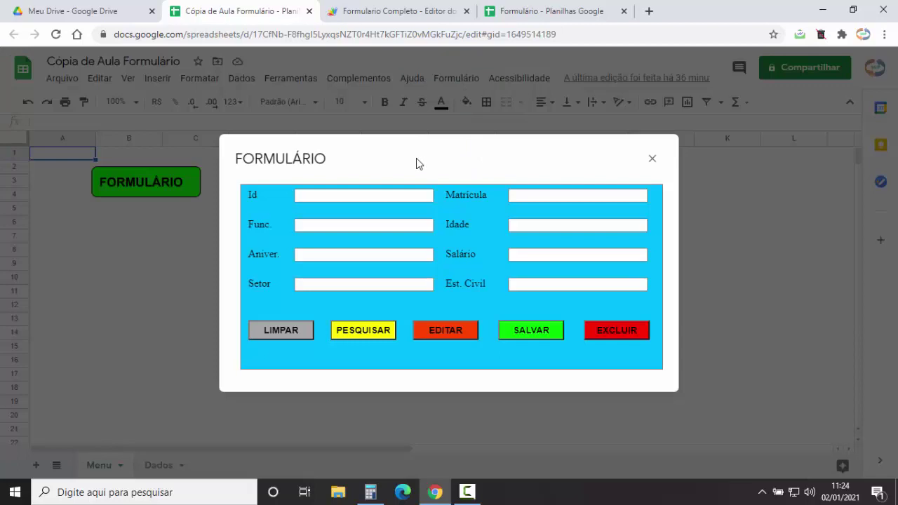
left_click(647, 159)
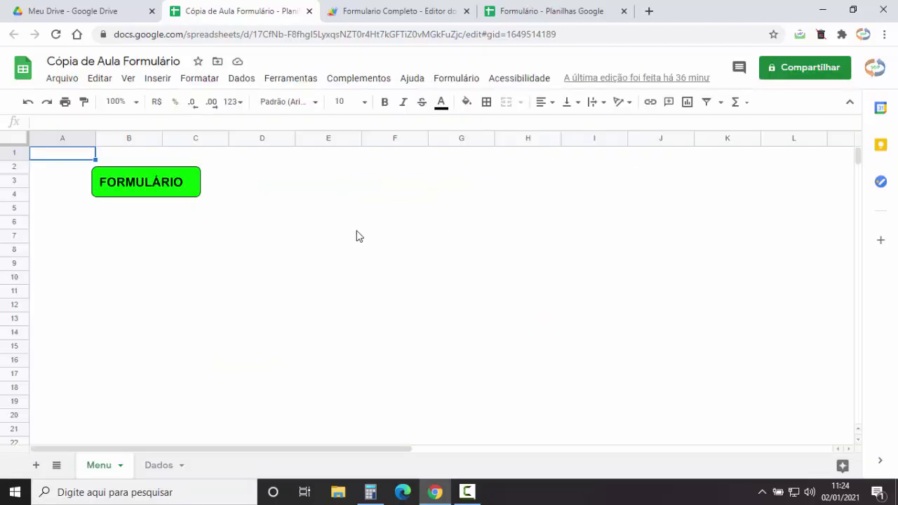
Duplicate the Segundo addItem line as line 6 and relabel it 'Terceiro', keeping ExibirFormulario.
left_click(404, 12)
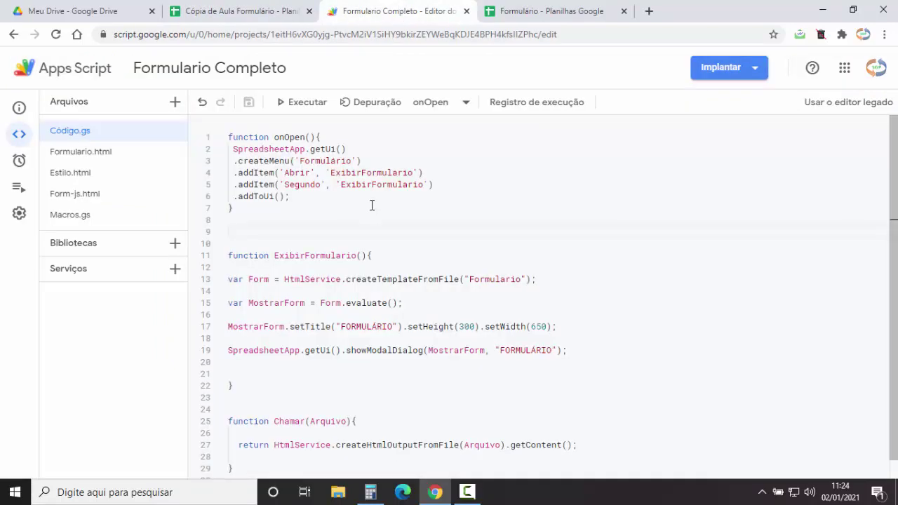
left_click_drag(439, 185, 232, 185)
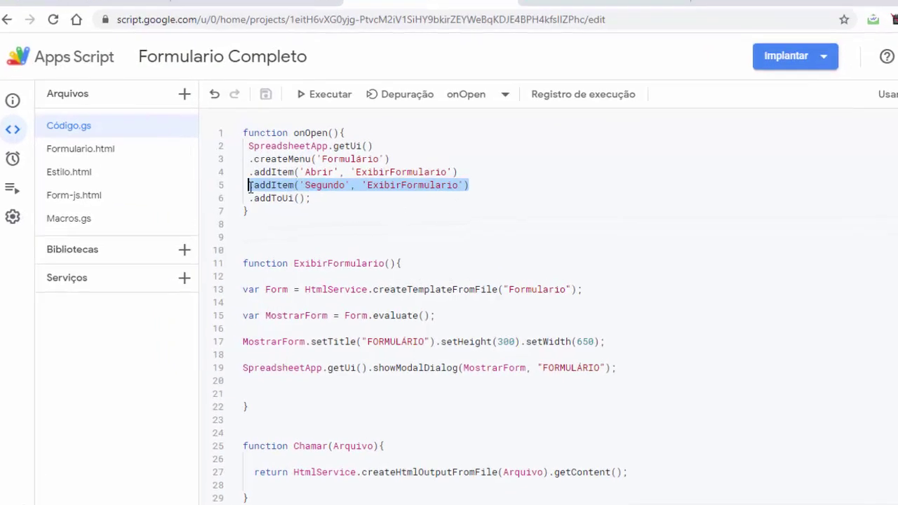
key("ctrl+c")
left_click(589, 186)
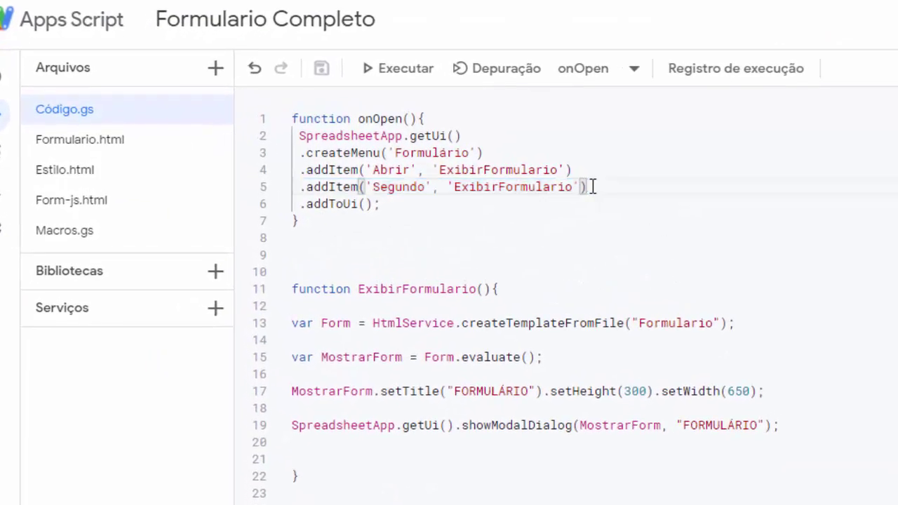
key("Return")
key("ctrl+v")
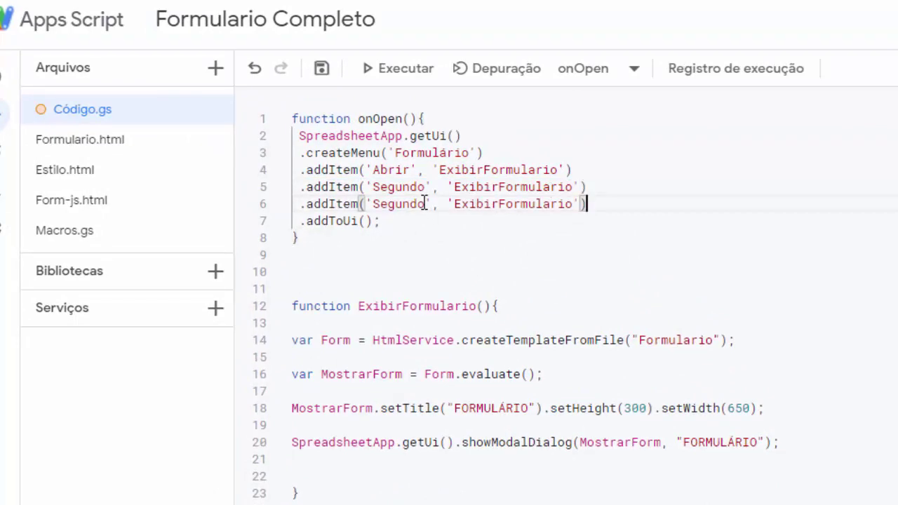
key("BackSpace")
key("BackSpace")
key("BackSpace")
key("BackSpace")
key("BackSpace")
key("BackSpace")
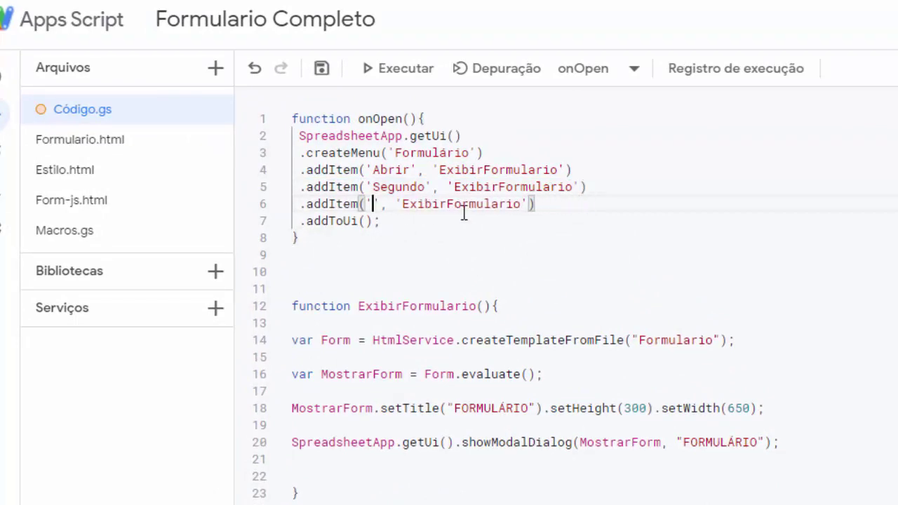
type("Ter")
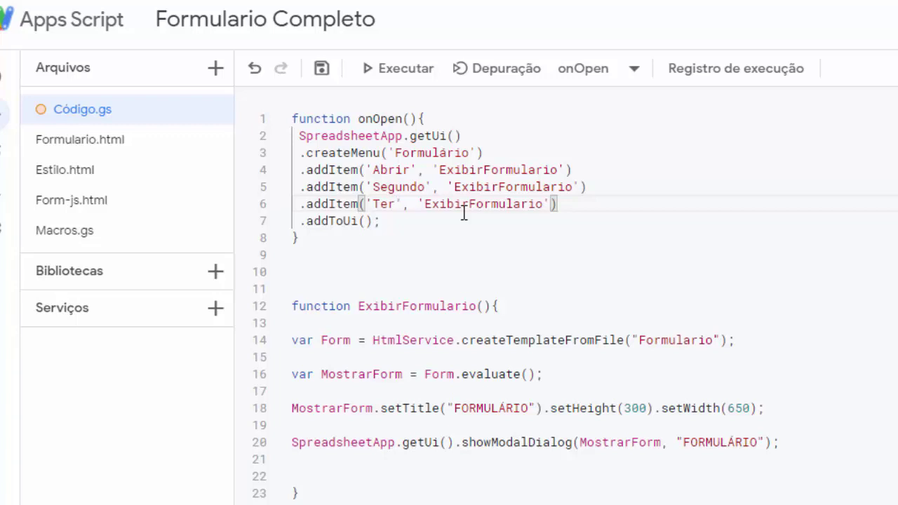
type("ceiro")
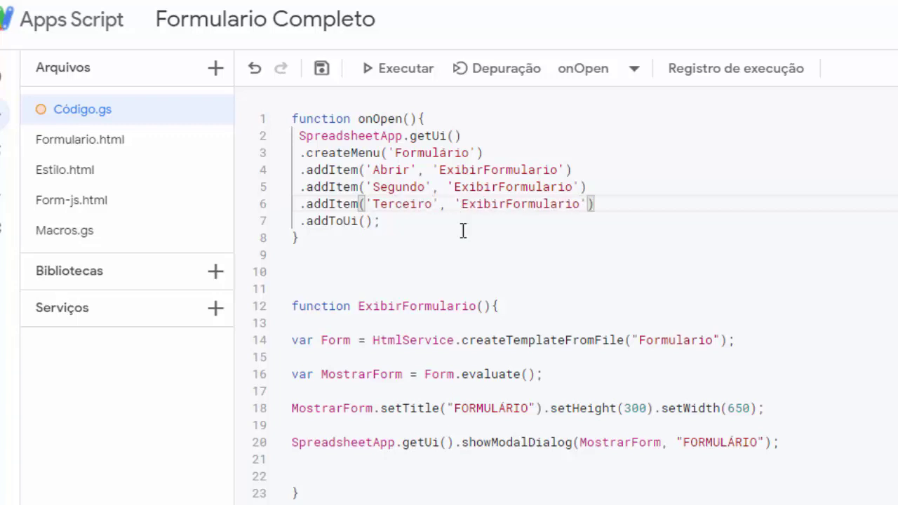
left_click(465, 253)
mouse_move(579, 203)
left_mouse_down()
mouse_move(469, 188)
mouse_move(460, 203)
left_mouse_up()
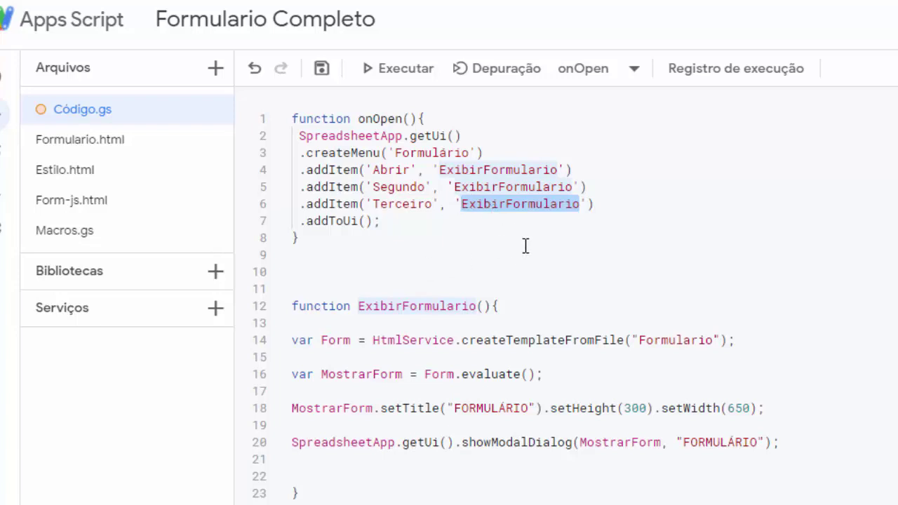
Save the project and run the onOpen function.
left_click(322, 80)
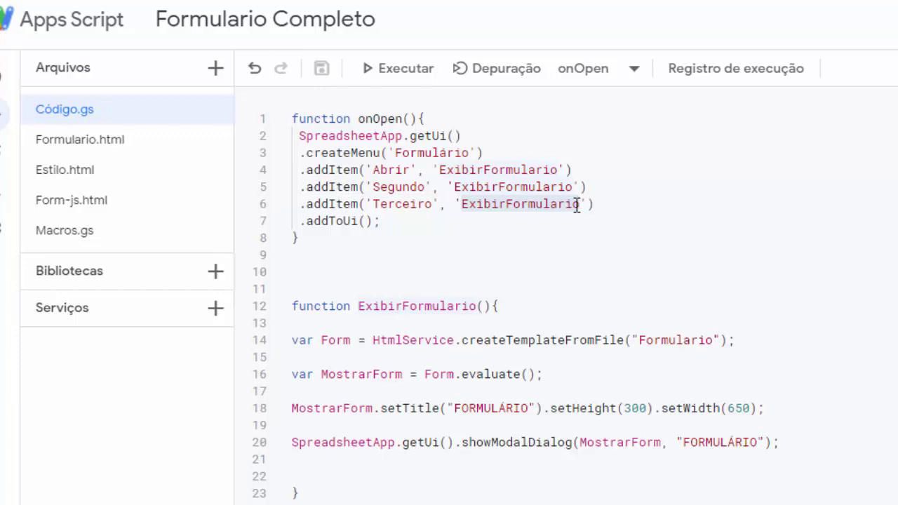
left_click(635, 77)
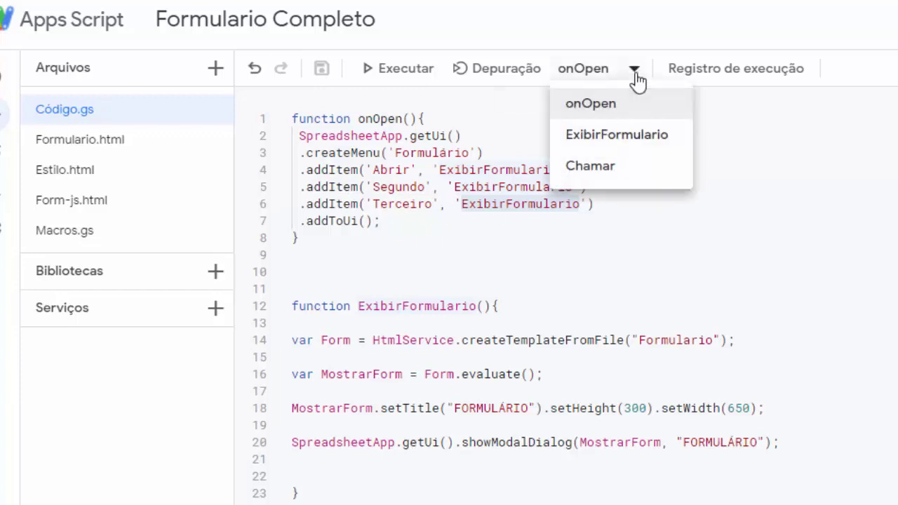
left_click(636, 79)
left_click(634, 79)
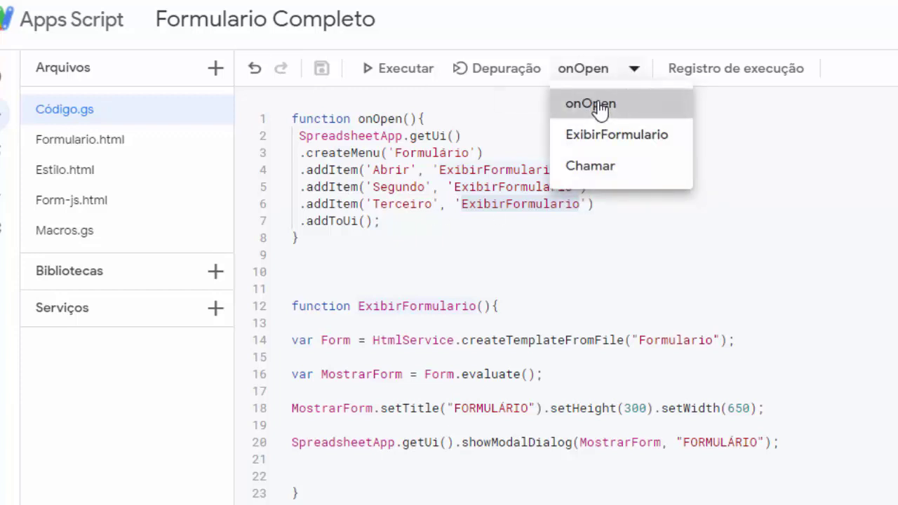
left_click(600, 111)
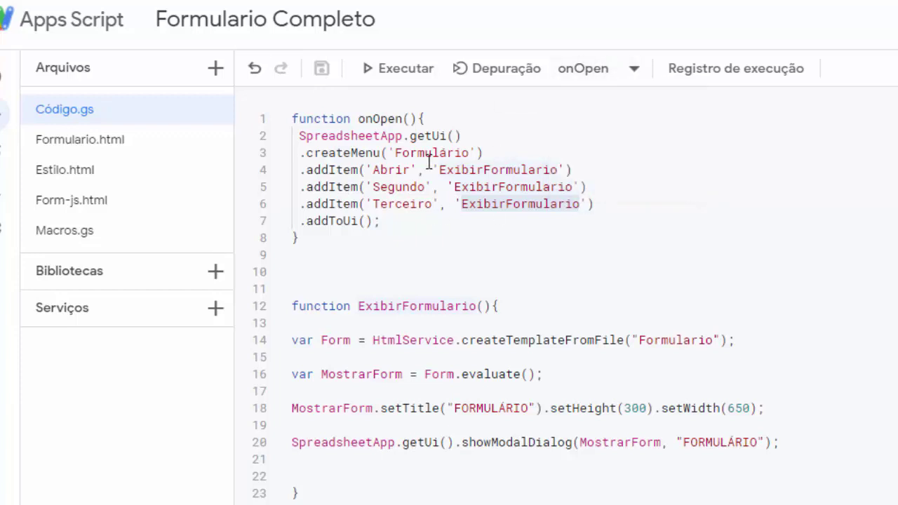
left_click(397, 70)
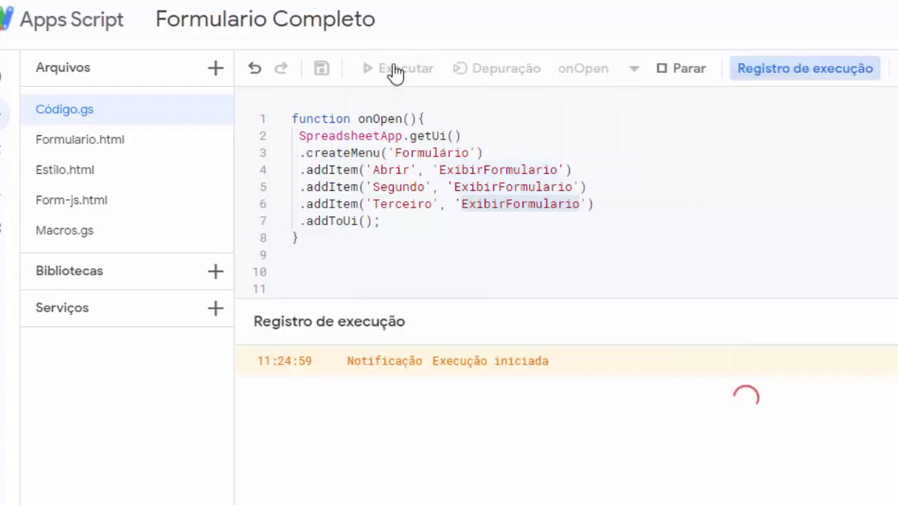
Check the spreadsheet's Formulário menu shows Abrir, Segundo and Terceiro, then return to the script editor.
left_click(232, 10)
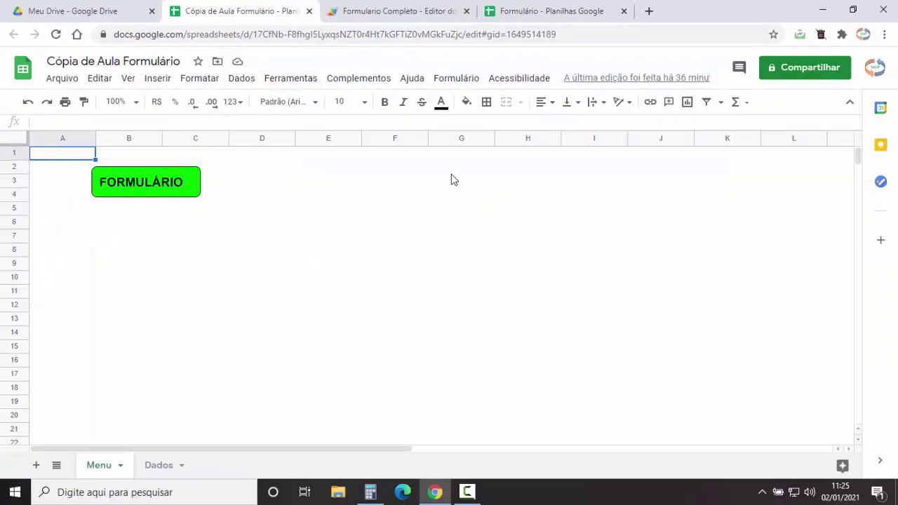
left_click(454, 79)
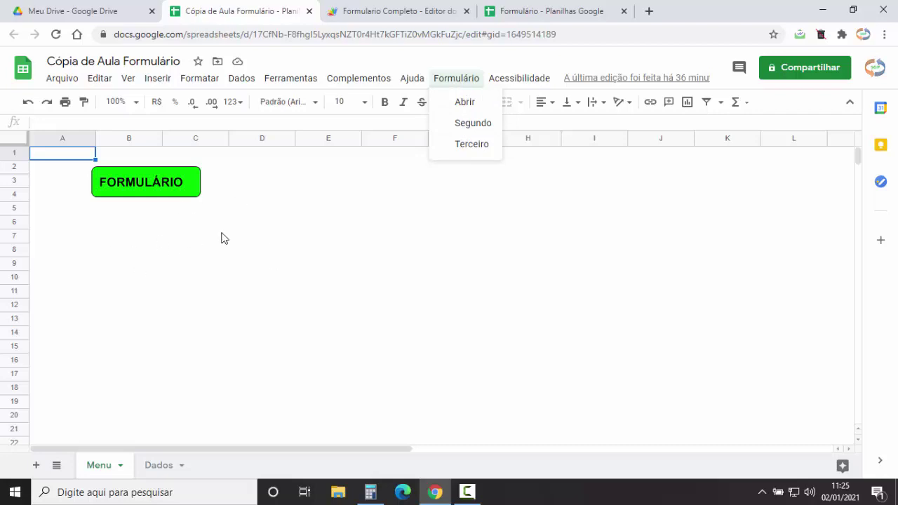
left_click(384, 200)
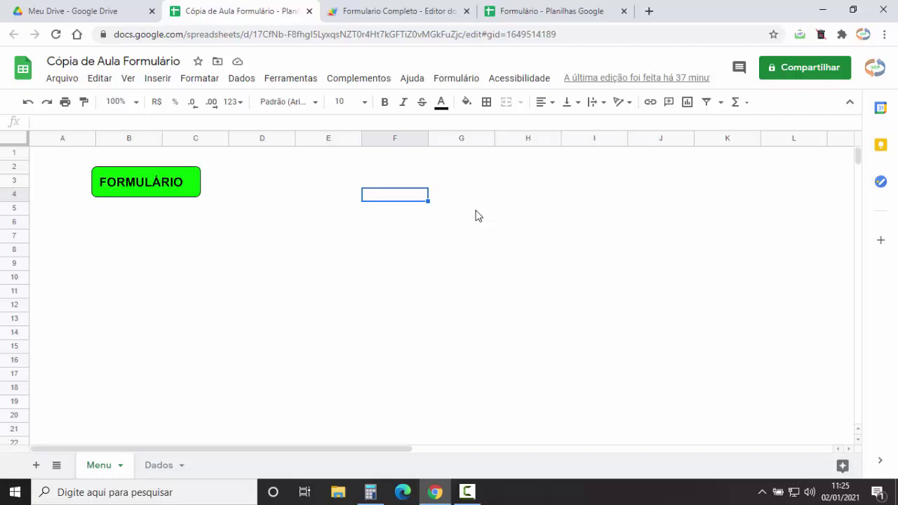
left_click(382, 11)
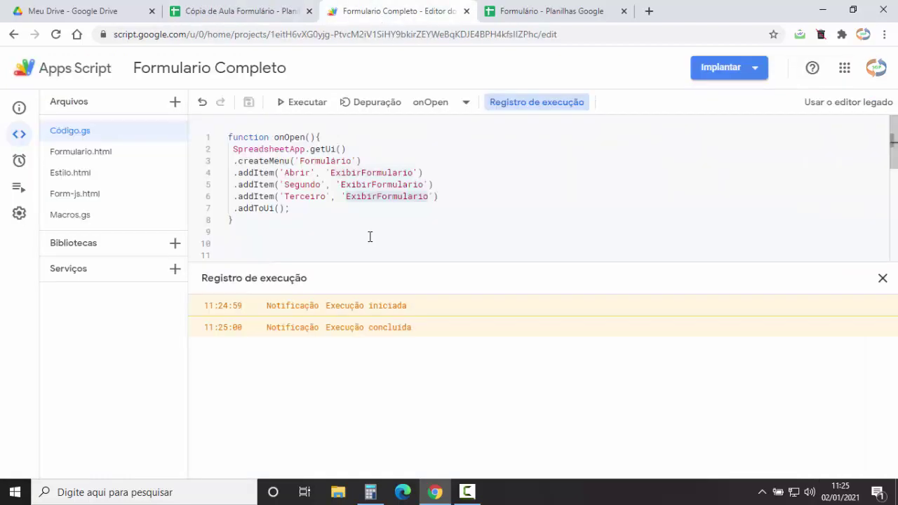
Close the execution log and switch the project to the legacy editor.
left_click(882, 278)
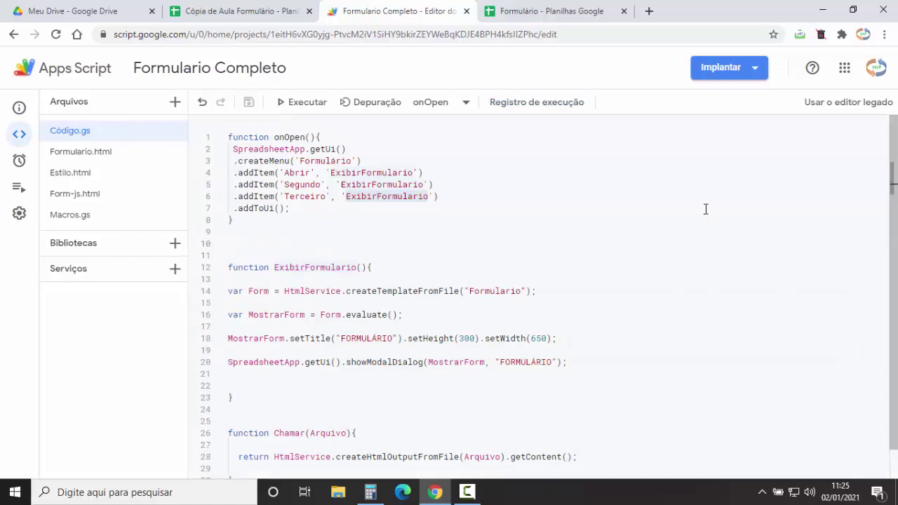
left_click(854, 105)
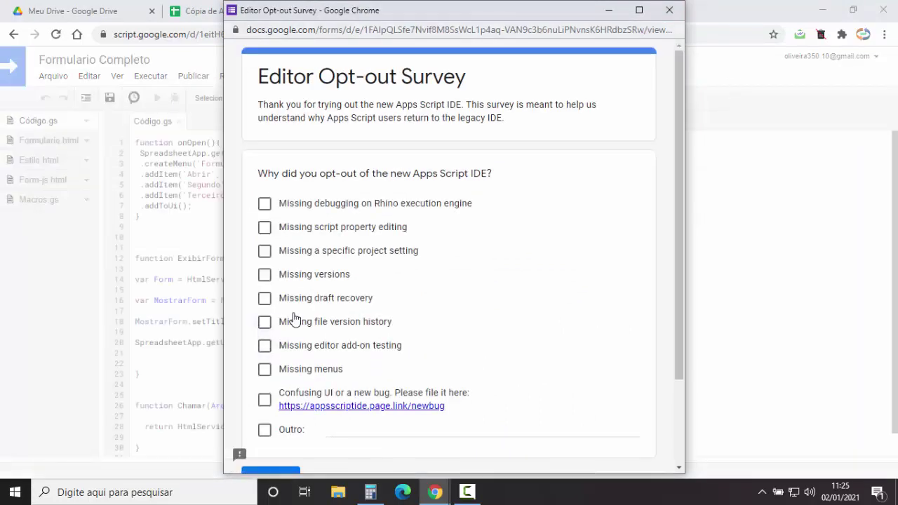
Close the Editor Opt-out Survey and dismiss the 'Conheça o novo editor' invitation.
left_click(669, 10)
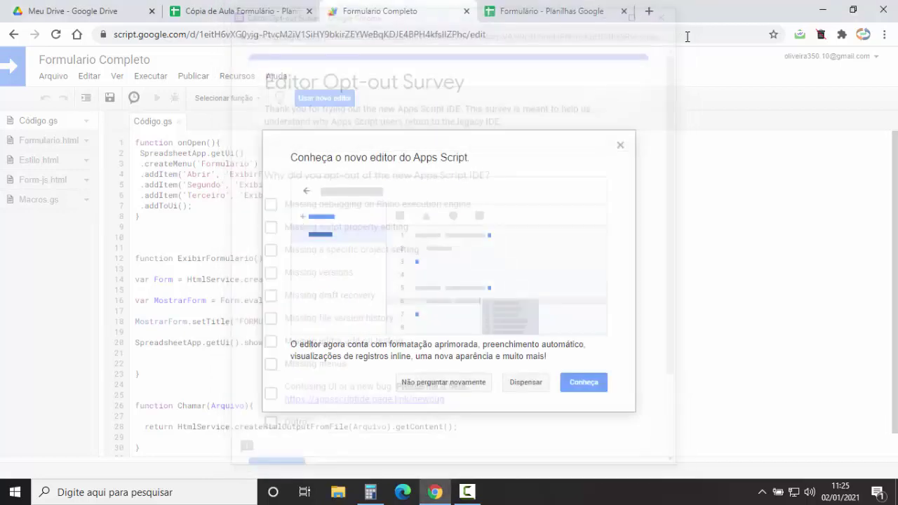
left_click(620, 145)
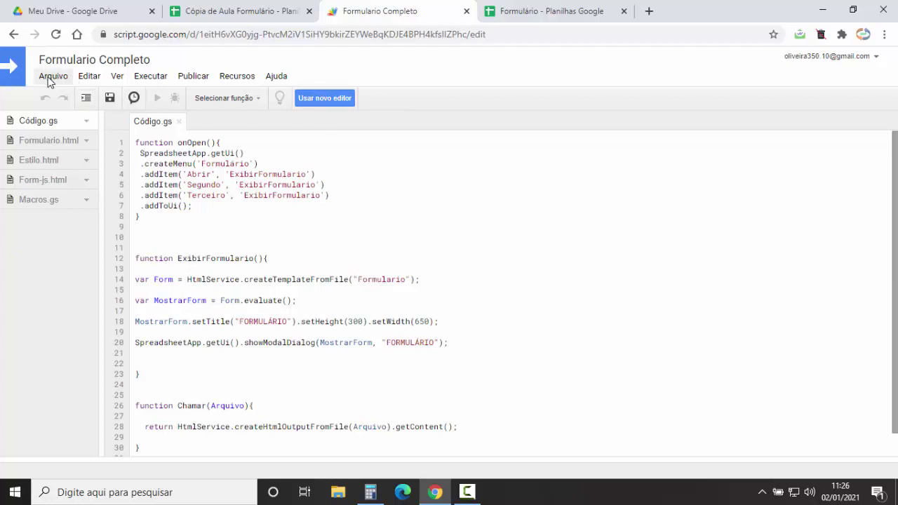
left_click(190, 79)
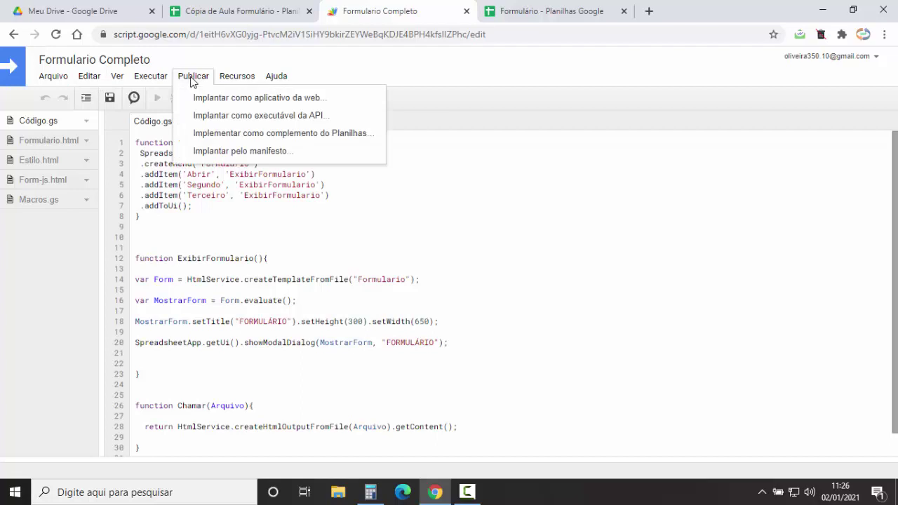
left_click(190, 79)
left_click(188, 81)
left_click(188, 81)
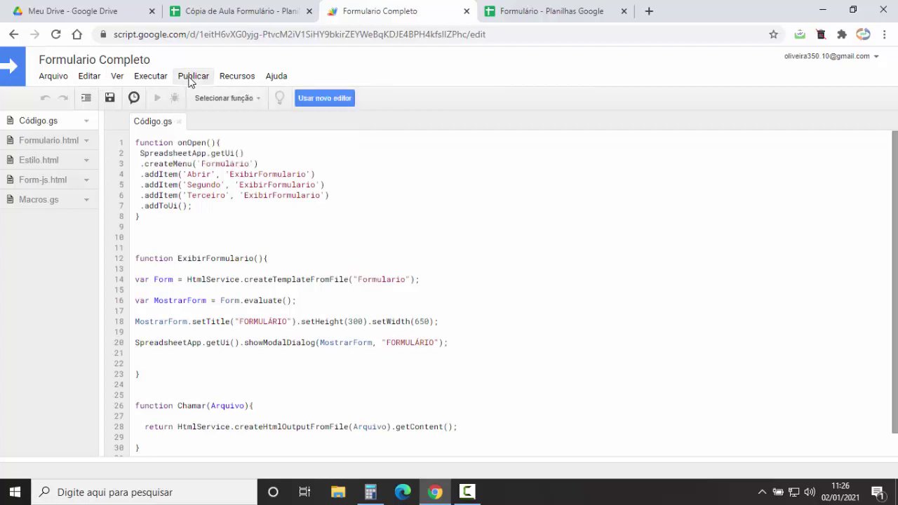
left_click(118, 80)
left_click(119, 79)
left_click(89, 78)
left_click(90, 77)
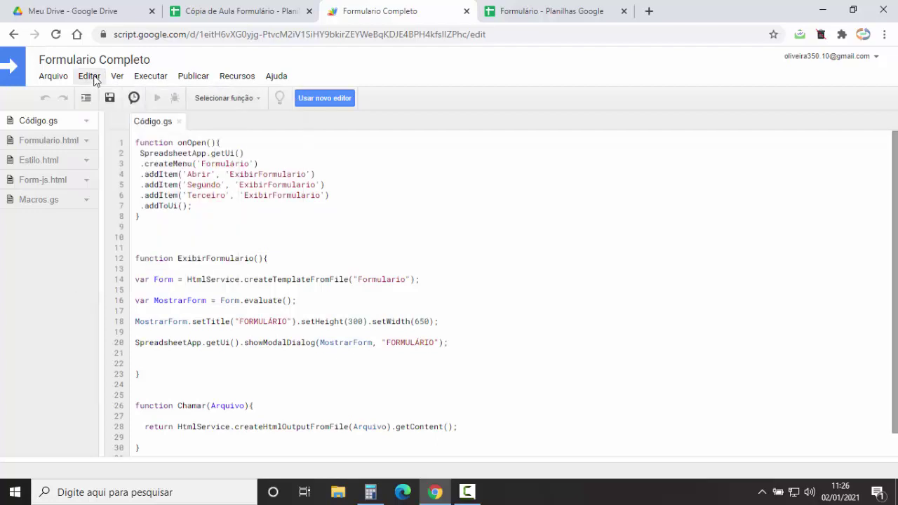
left_click(140, 81)
left_click(218, 216)
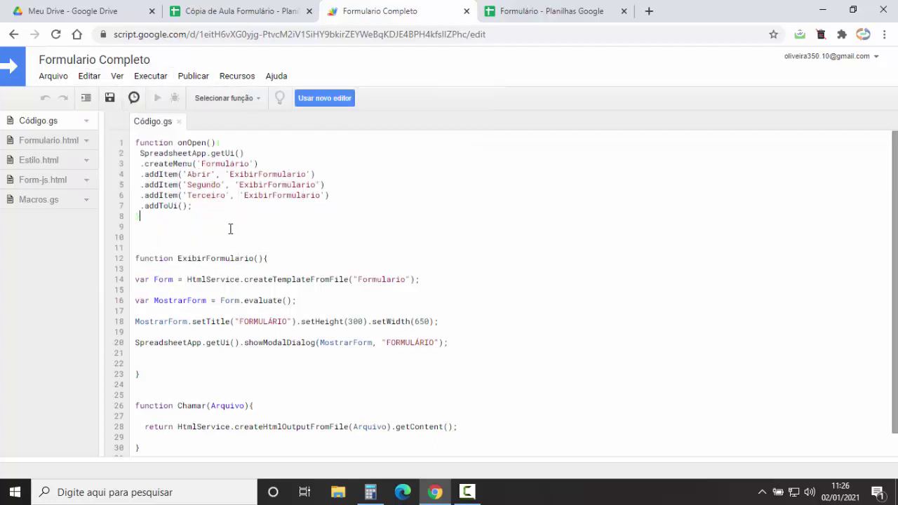